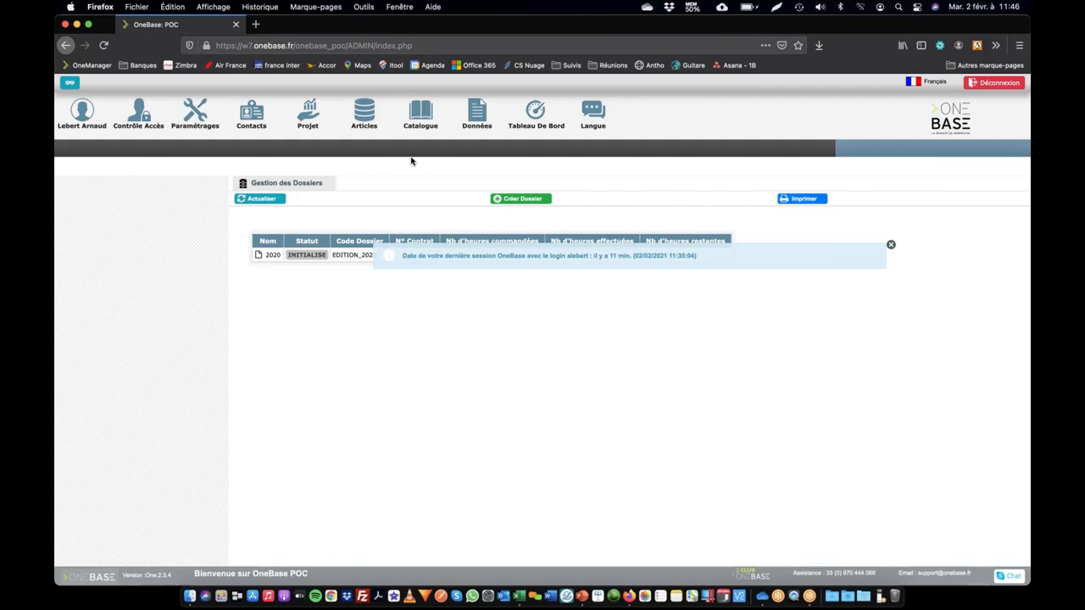
Step: Open the SILO 2 - Base Article pre-reference list and duplicate the browser tab
click(368, 118)
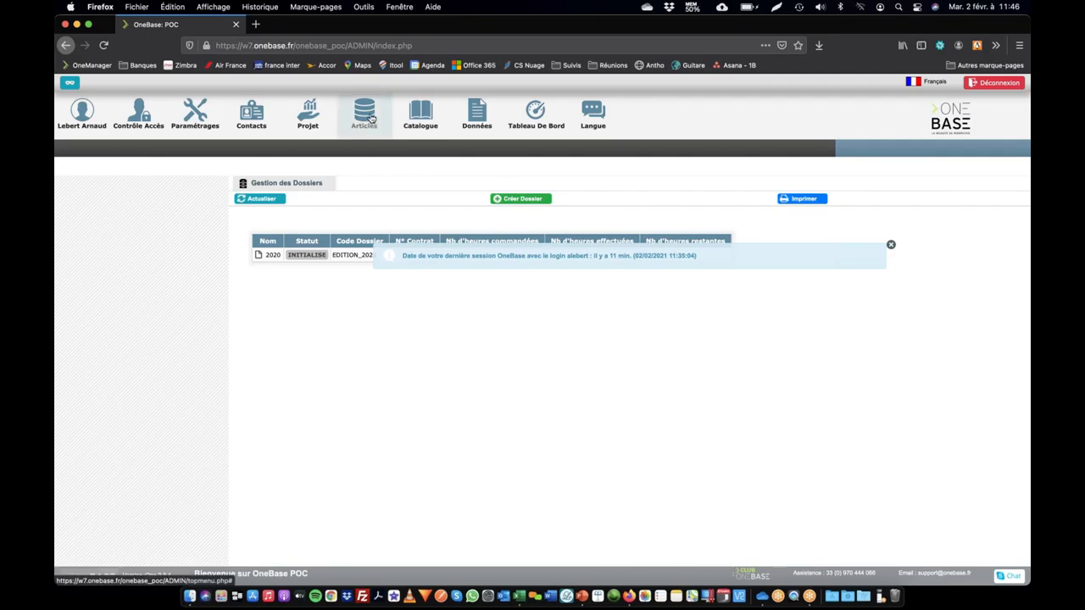
click(240, 150)
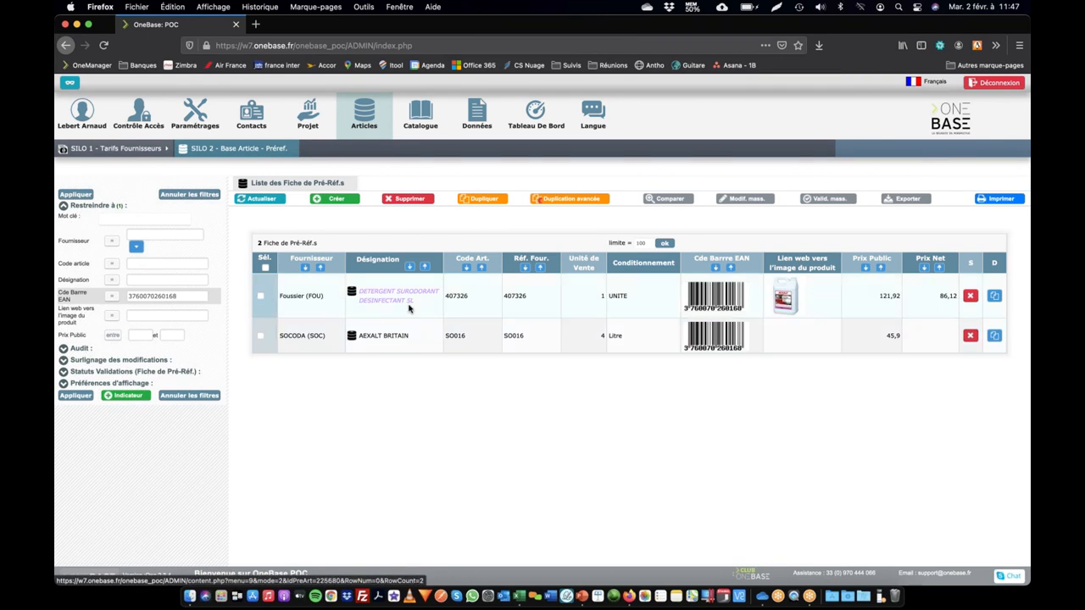
right_click(220, 27)
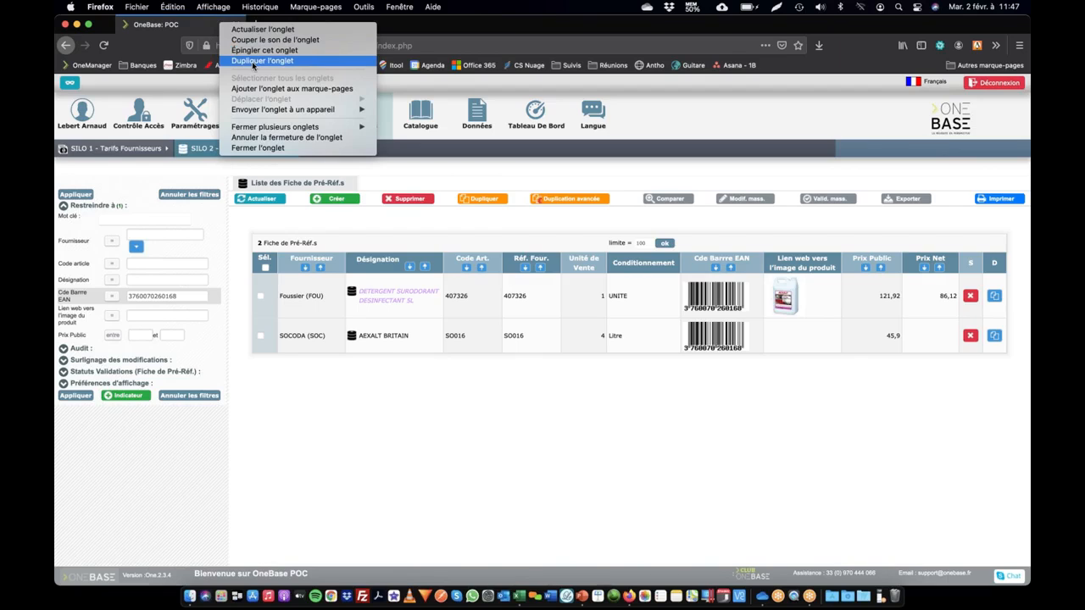
click(252, 61)
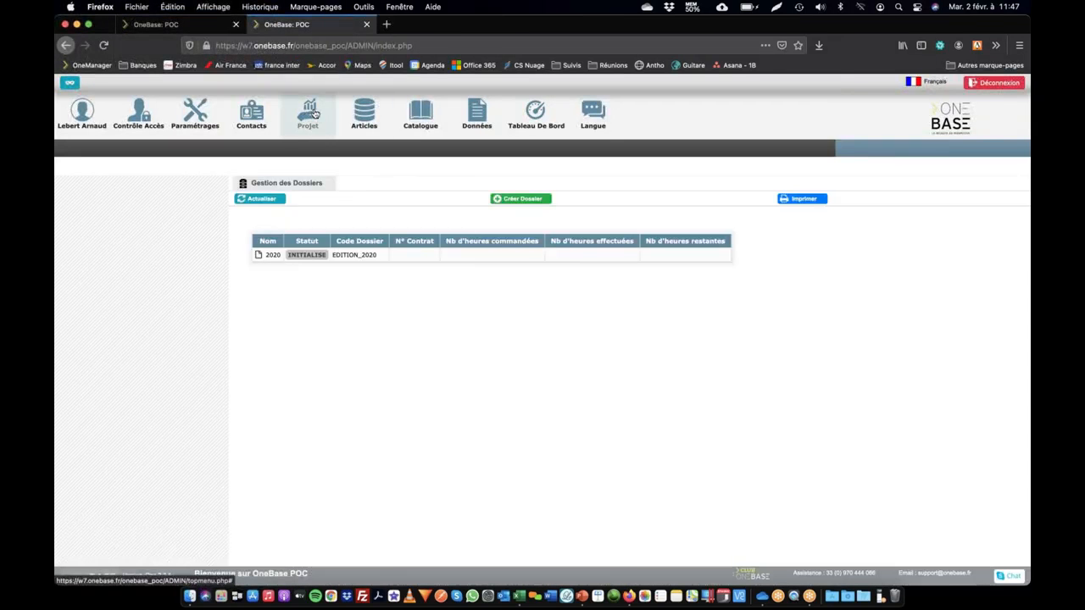
Step: In the duplicated tab, open the catalogue product AEXALT BRITAIN and display its Infos Produit
click(421, 115)
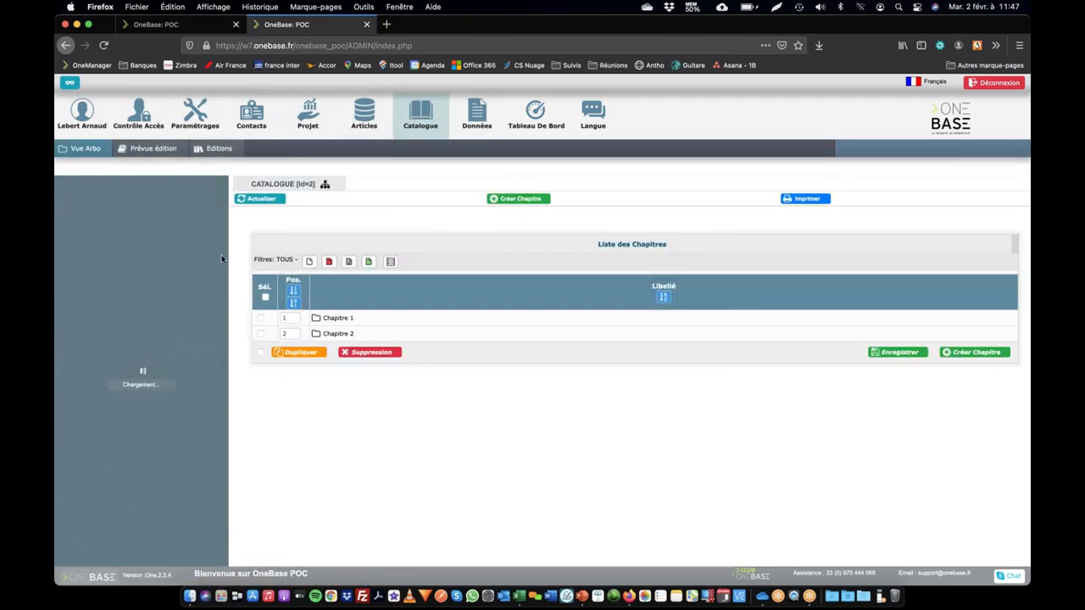
click(115, 310)
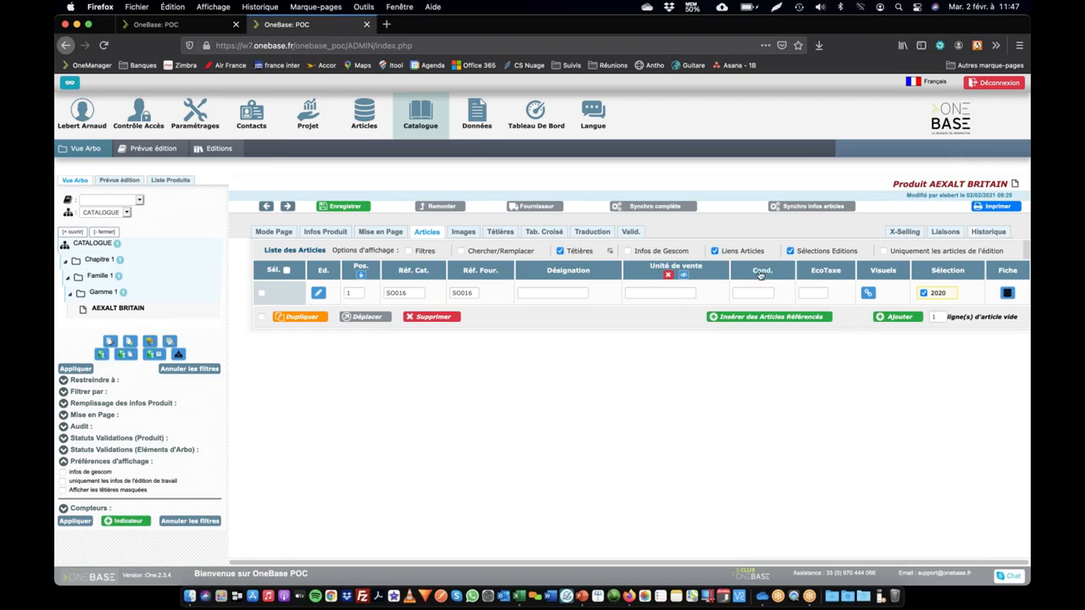
click(335, 233)
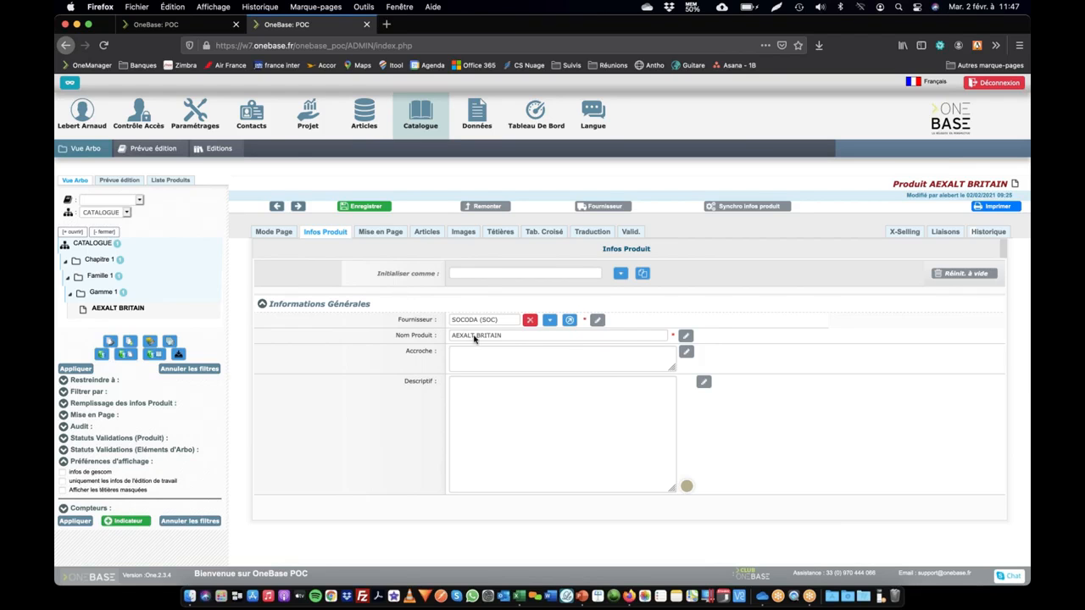
Step: Open the SOCODA article AEXALT BRITAIN in the article base and compare its definition fields with the catalogue product's information
click(169, 24)
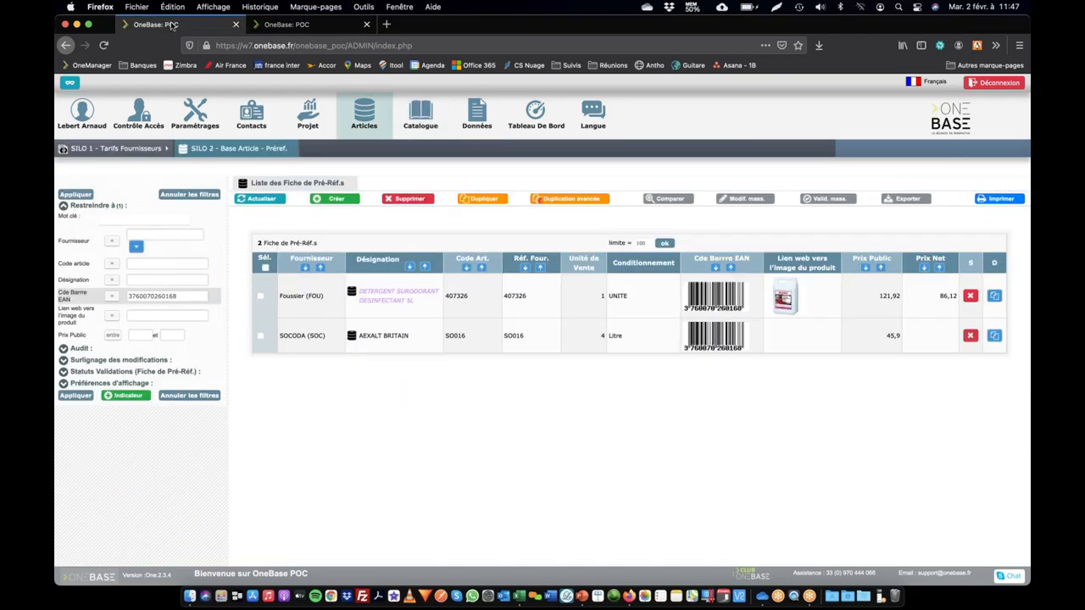
click(386, 336)
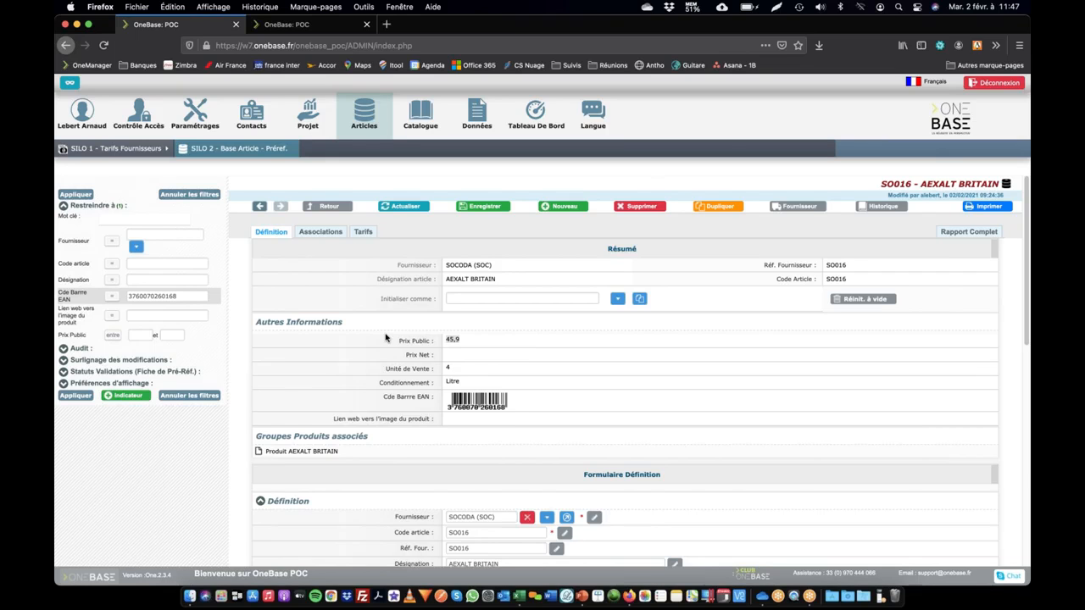
scroll(389, 341, down, 5)
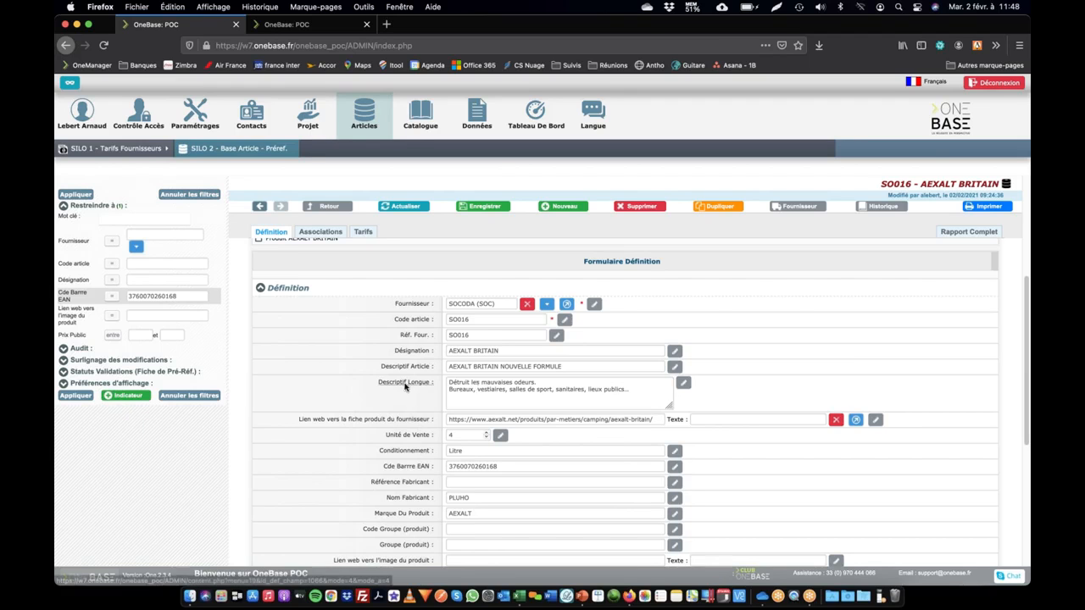
click(298, 24)
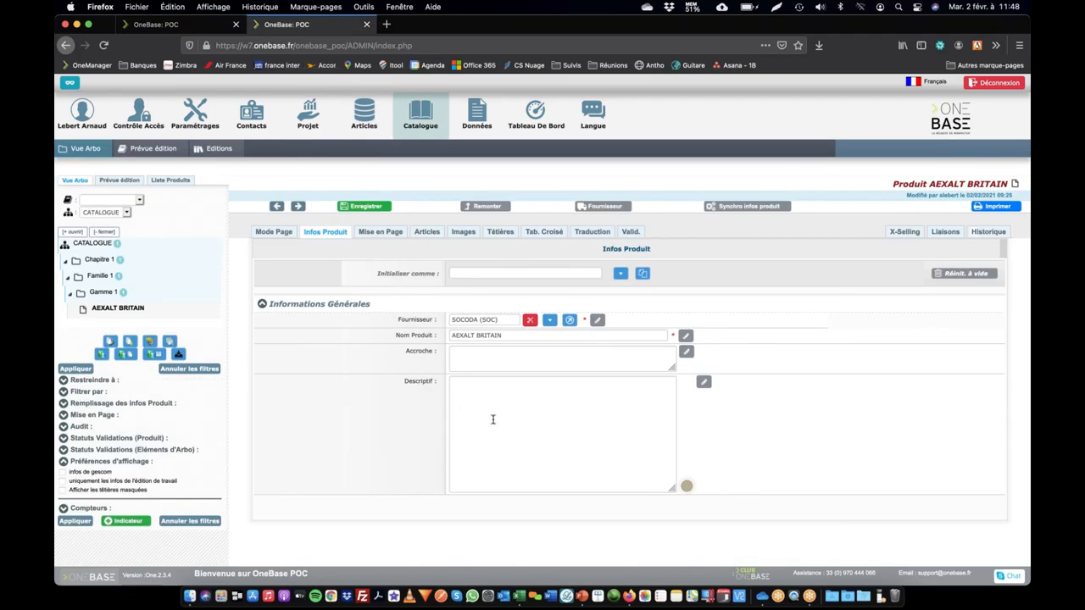
click(200, 27)
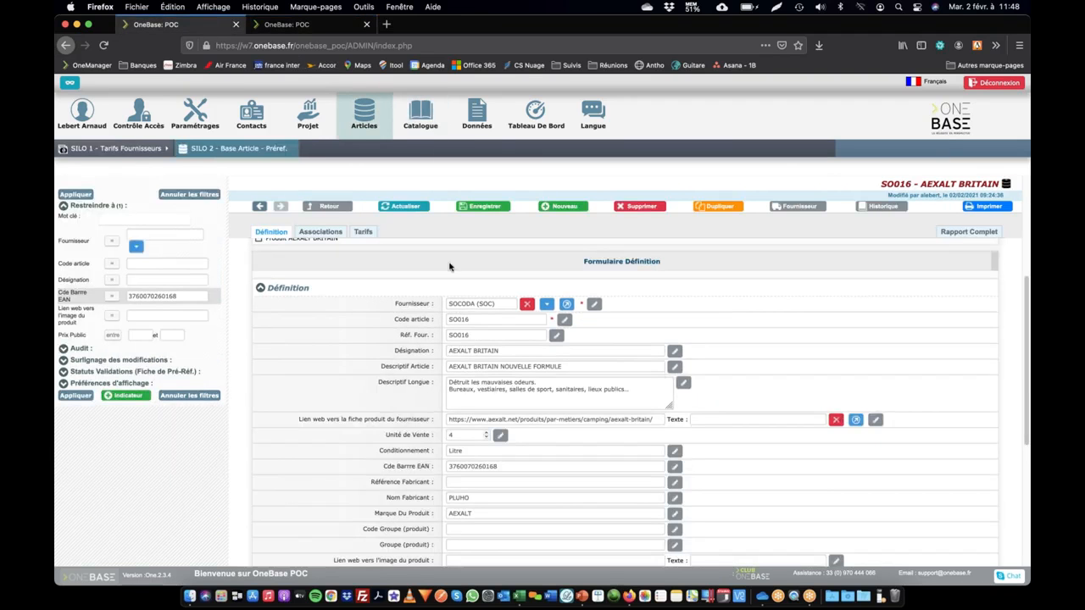
Step: Open the field definition of the article's Descriptif Longue and go to its Héritage settings
click(405, 383)
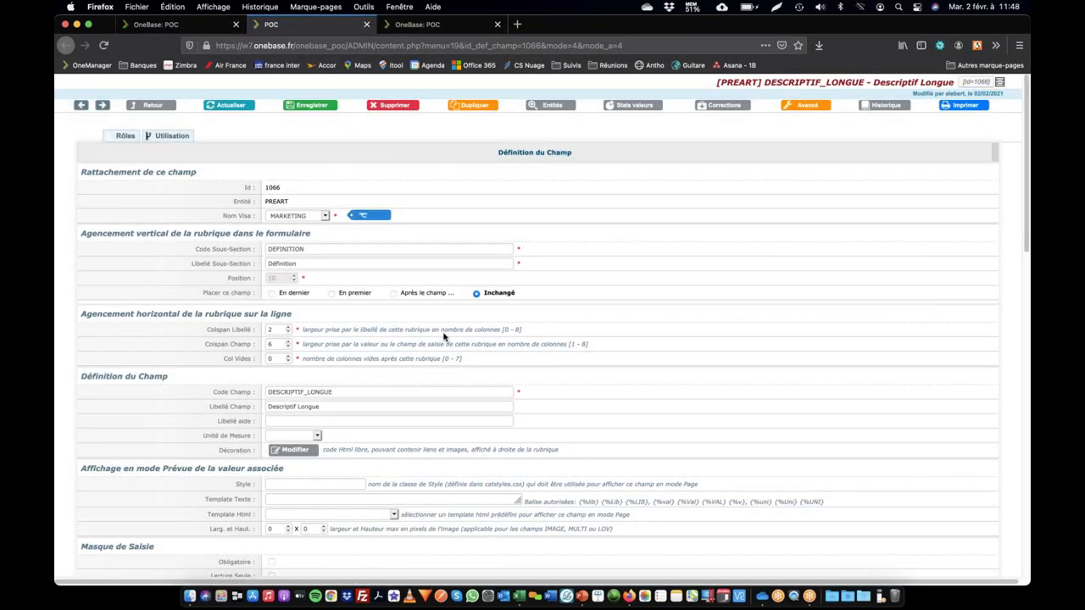
scroll(443, 329, down, 6)
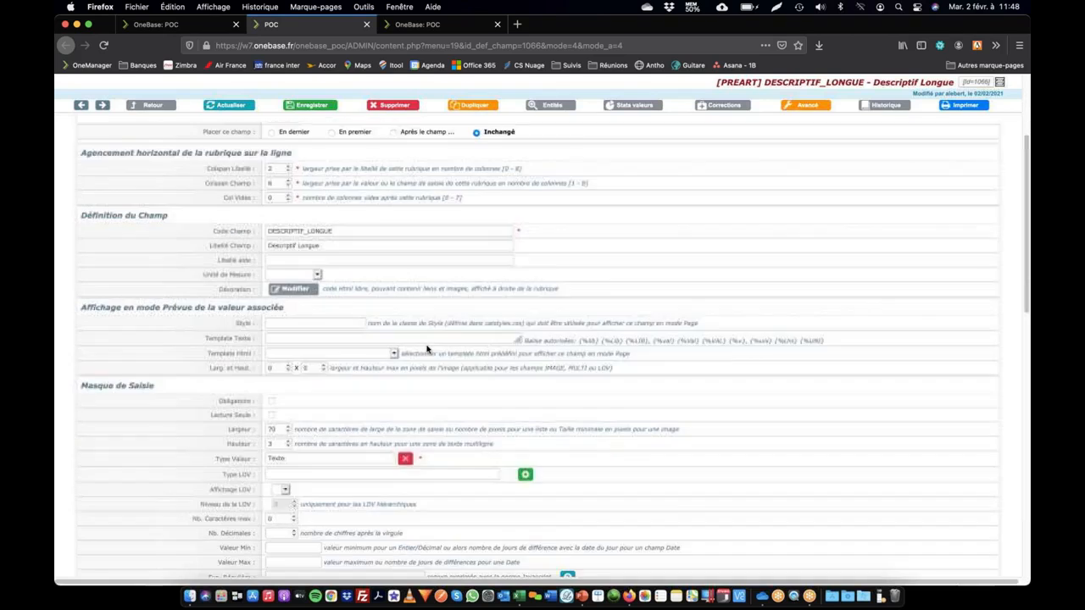
scroll(432, 348, up, 3)
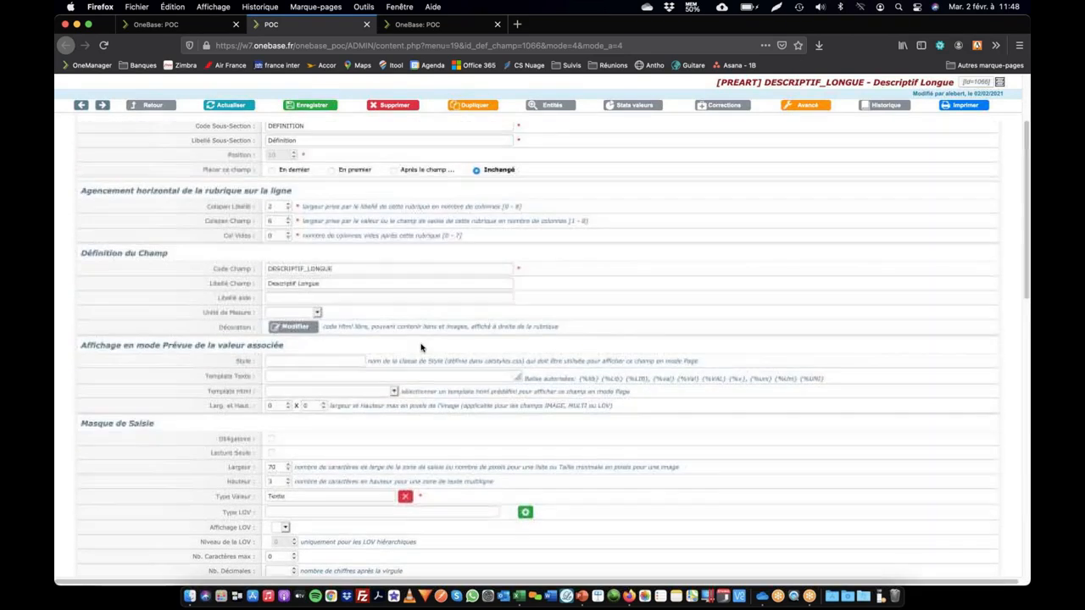
scroll(421, 351, down, 4)
scroll(418, 350, down, 10)
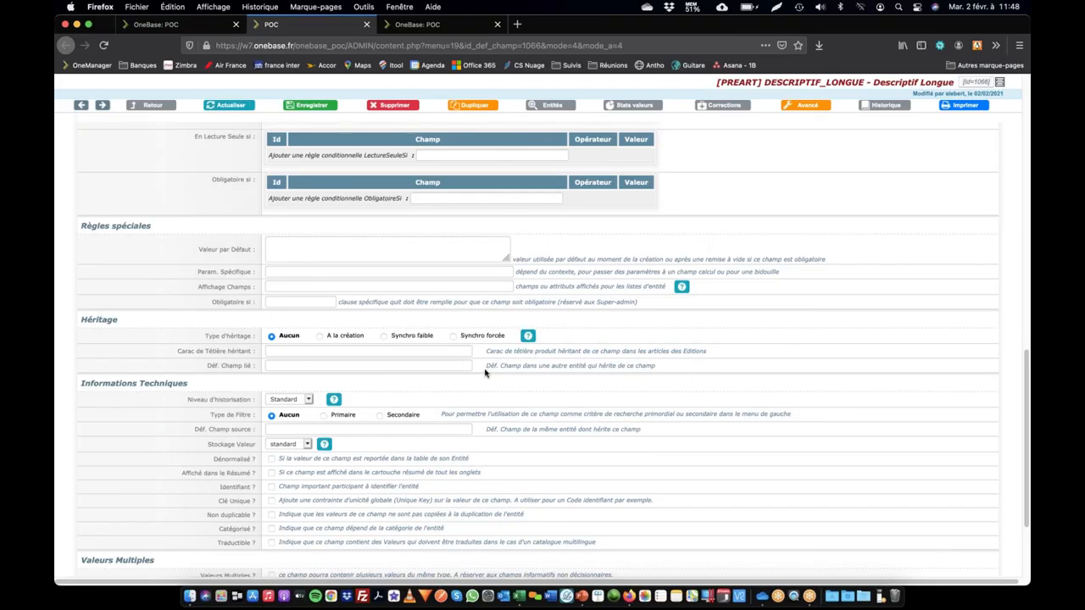
scroll(486, 370, down, 1)
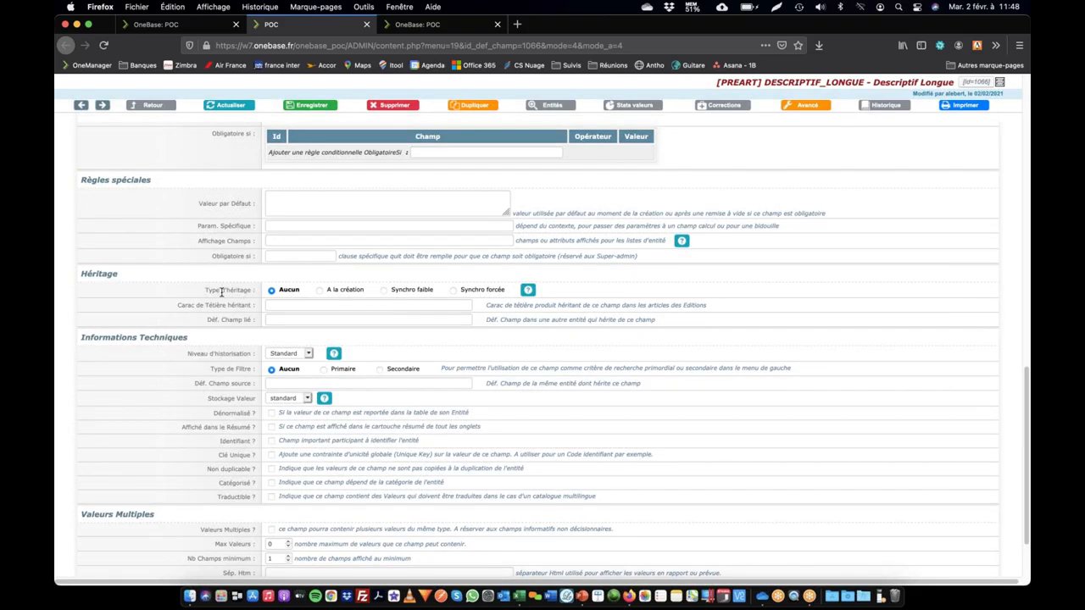
drag(205, 290, 251, 290)
click(224, 307)
Step: Link the Descriptif Longue field to the catalogue field [PRODUIT] DESCRIPTIF - Descriptif as its Déf. Champ lié
click(441, 24)
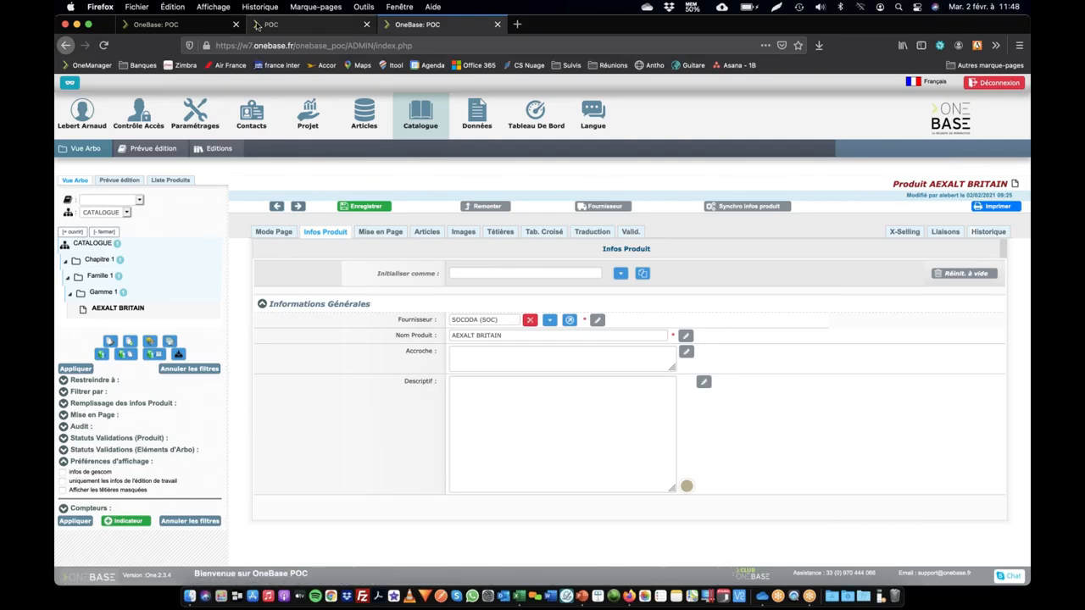
click(305, 26)
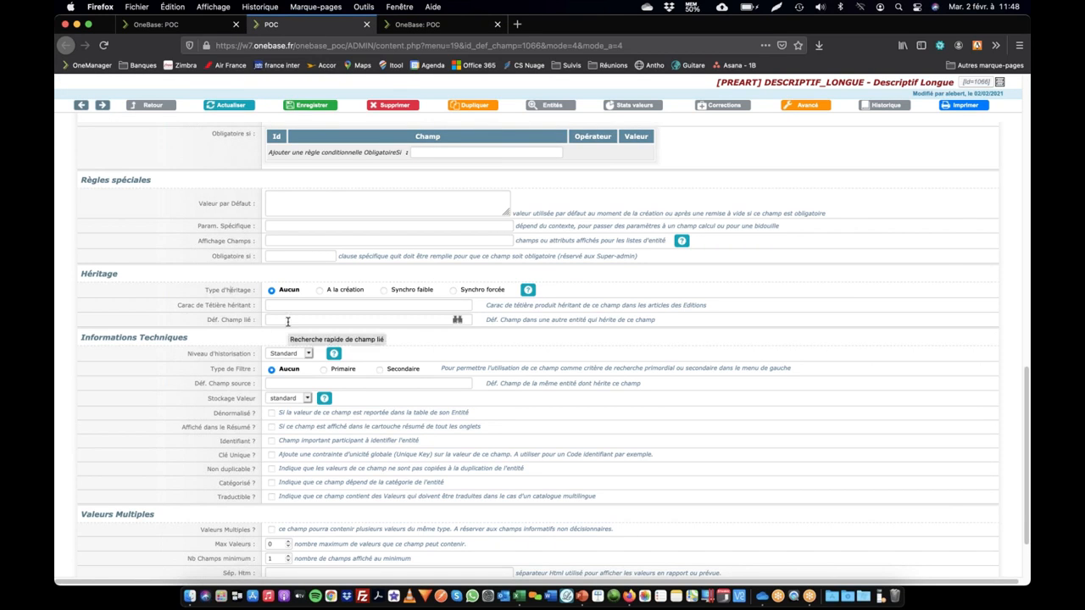
click(435, 28)
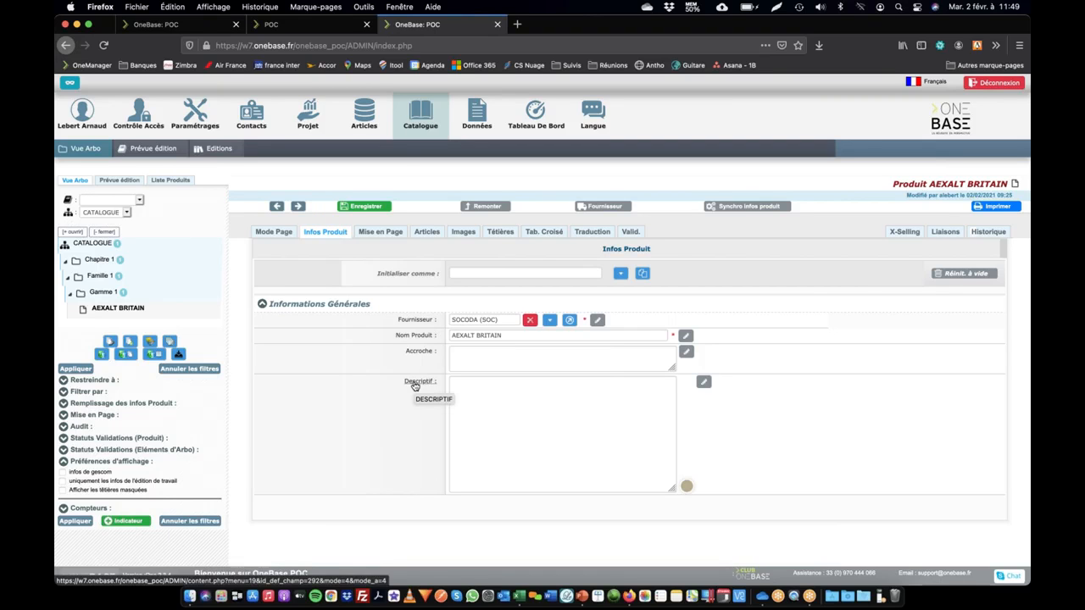
click(267, 28)
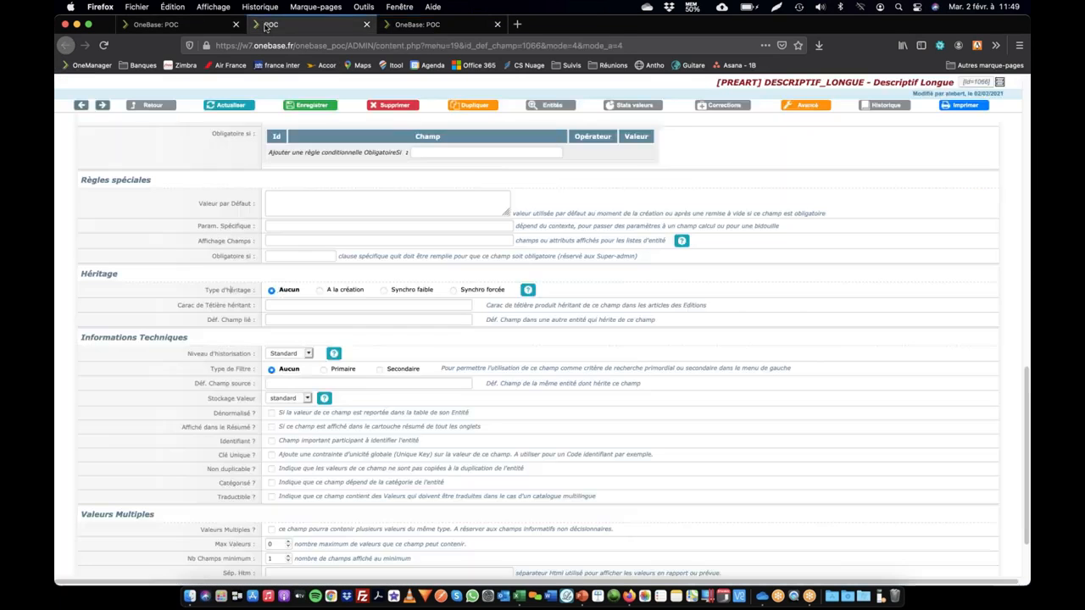
click(298, 322)
text(descript)
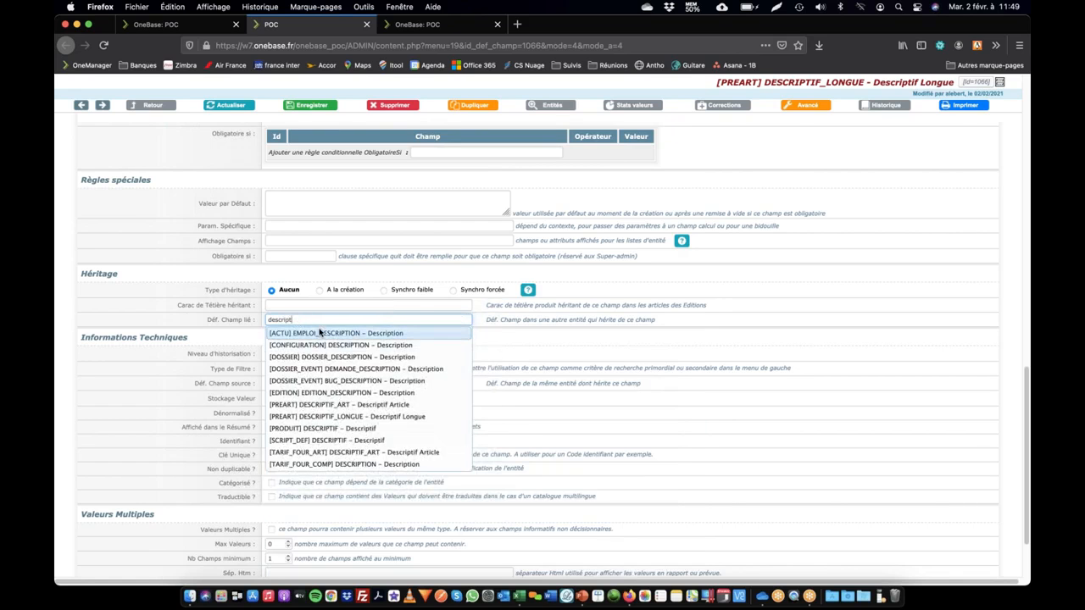
click(299, 433)
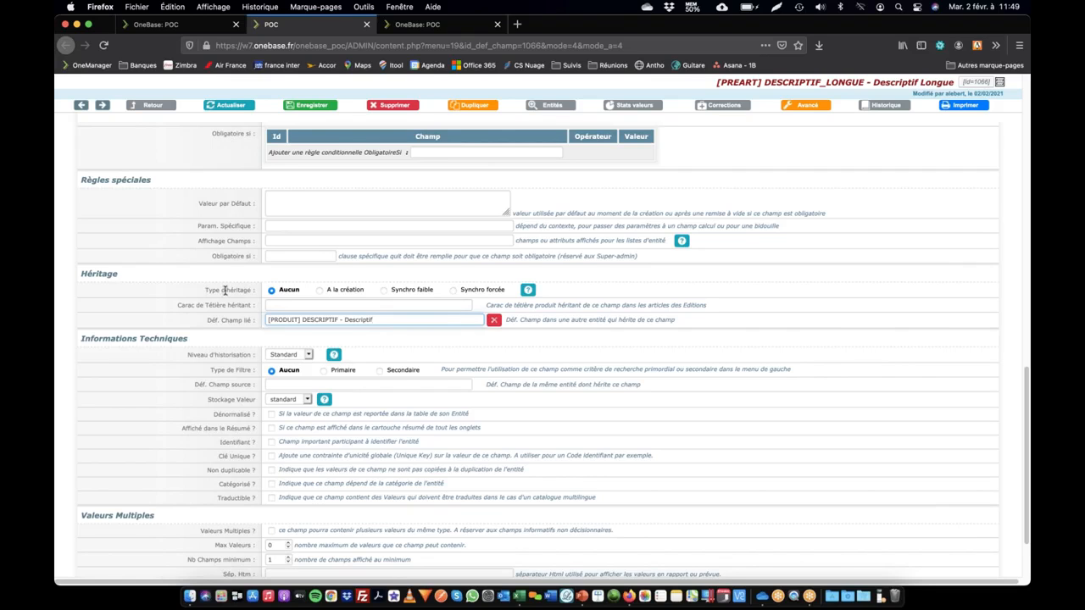
Step: Consult the inheritance type help, set the field's Type d'héritage to Synchro forcée, and save the definition
drag(205, 290, 251, 291)
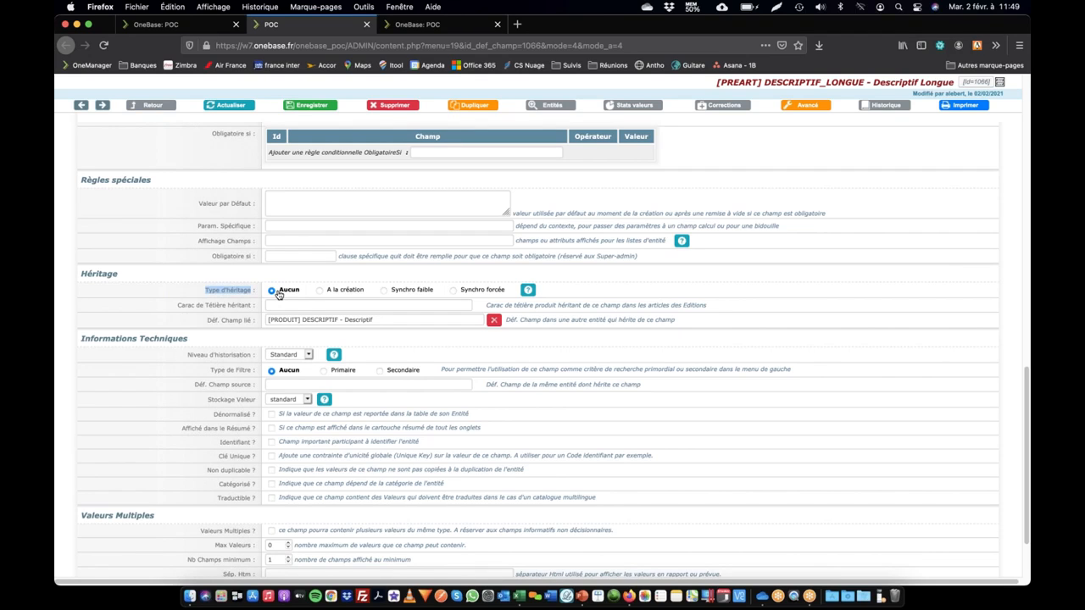
click(527, 294)
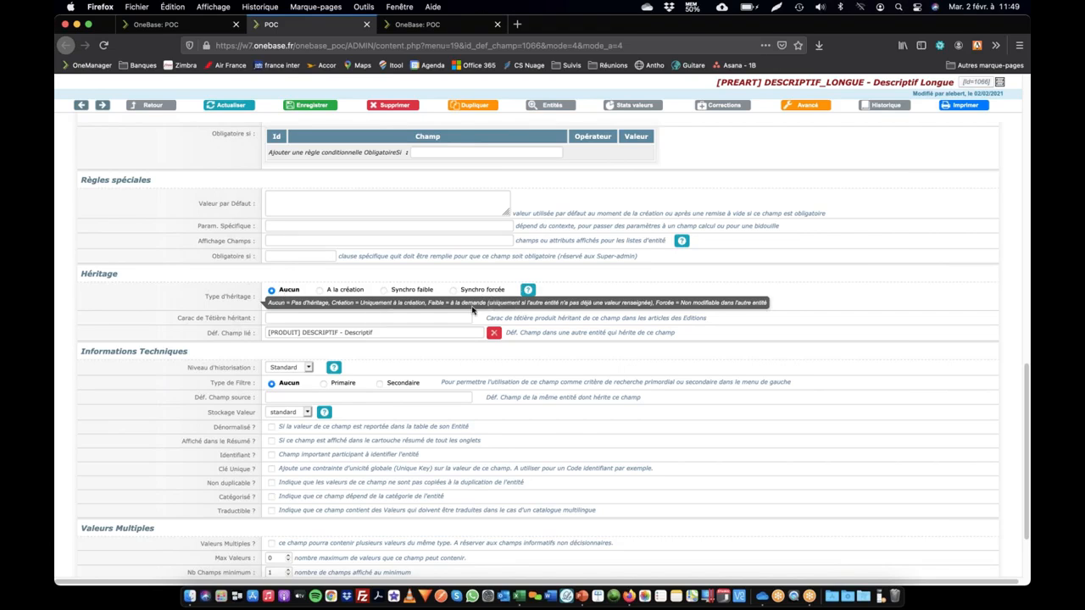
click(320, 291)
click(413, 291)
click(456, 291)
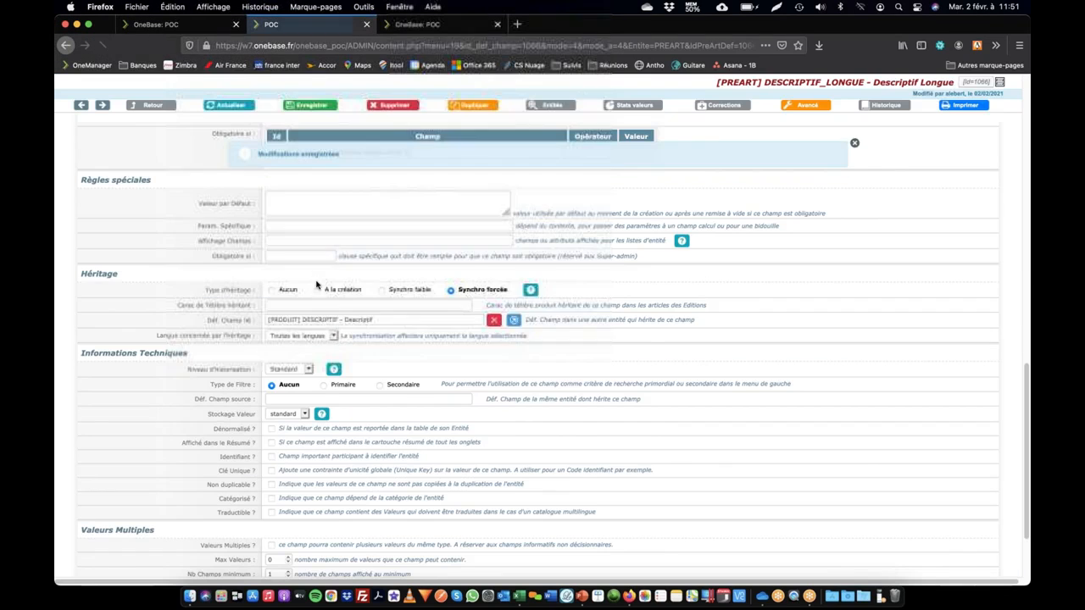
Step: Refresh article SO016 and inspect the inheritance marker beside its Descriptif Longue field
click(180, 24)
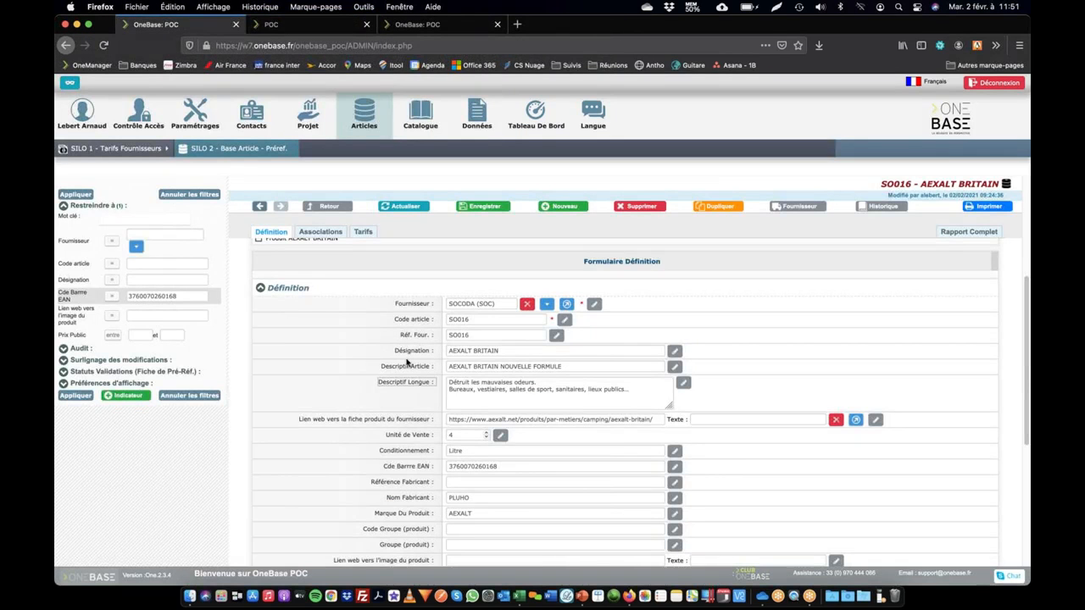
click(403, 207)
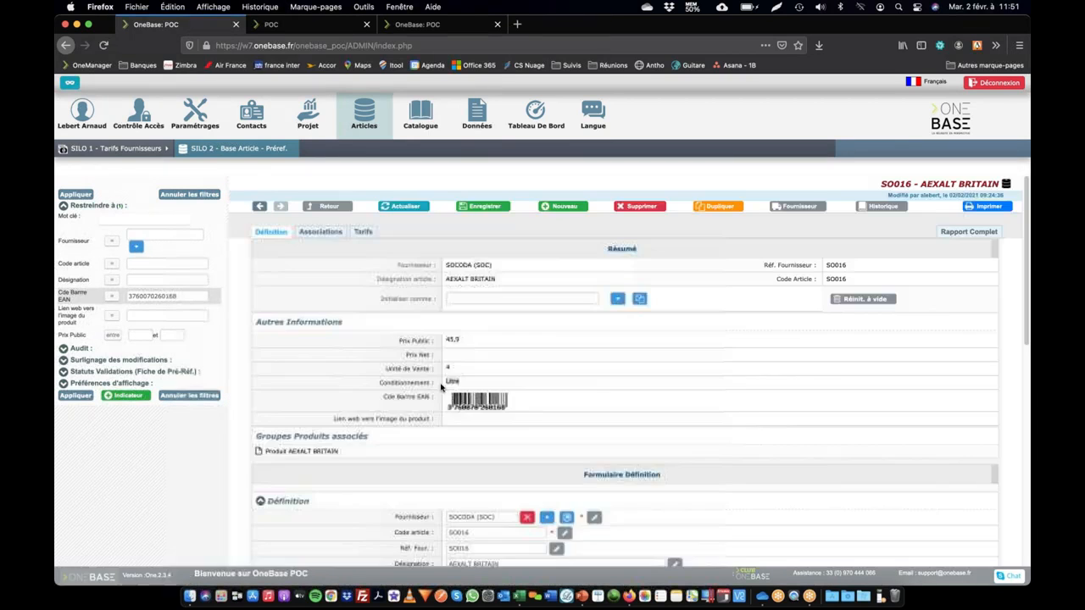
scroll(450, 387, down, 4)
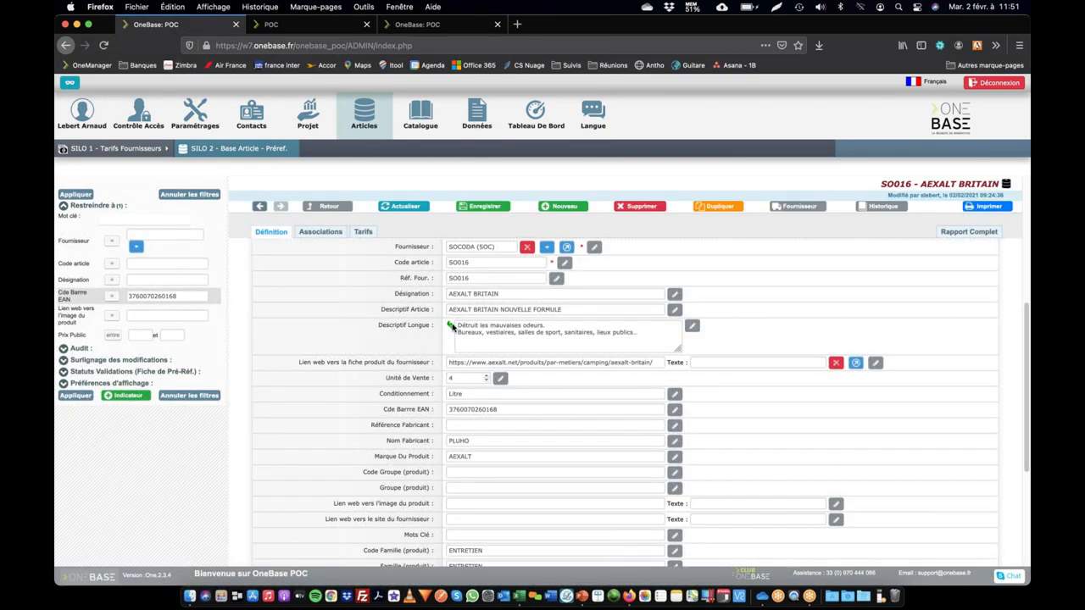
mouse_move(450, 328)
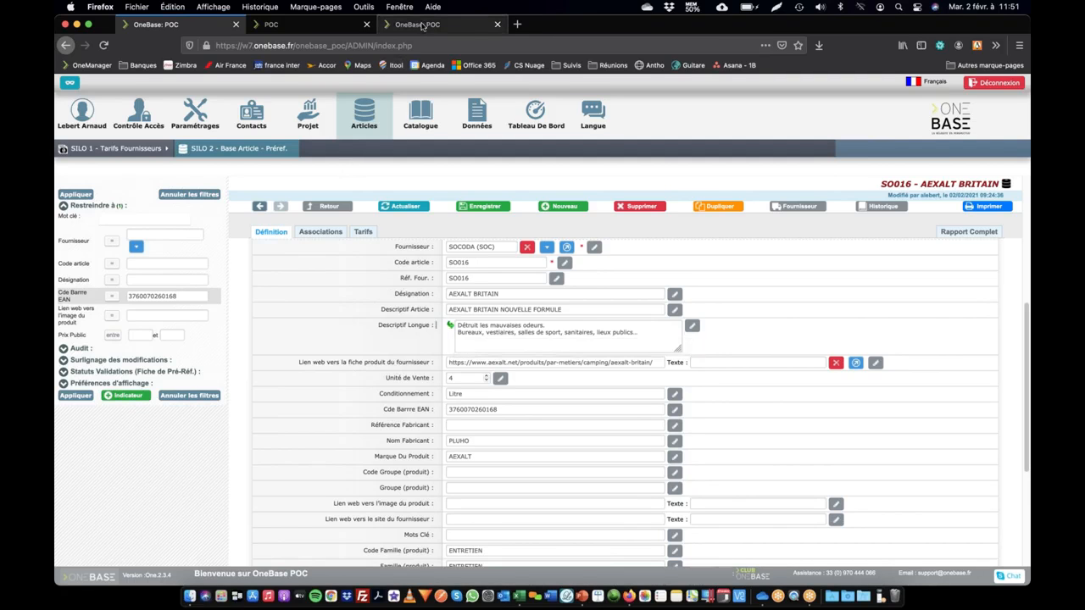
Step: Reload the catalogue product's Infos Produit and synchronise its product information with the article
click(422, 25)
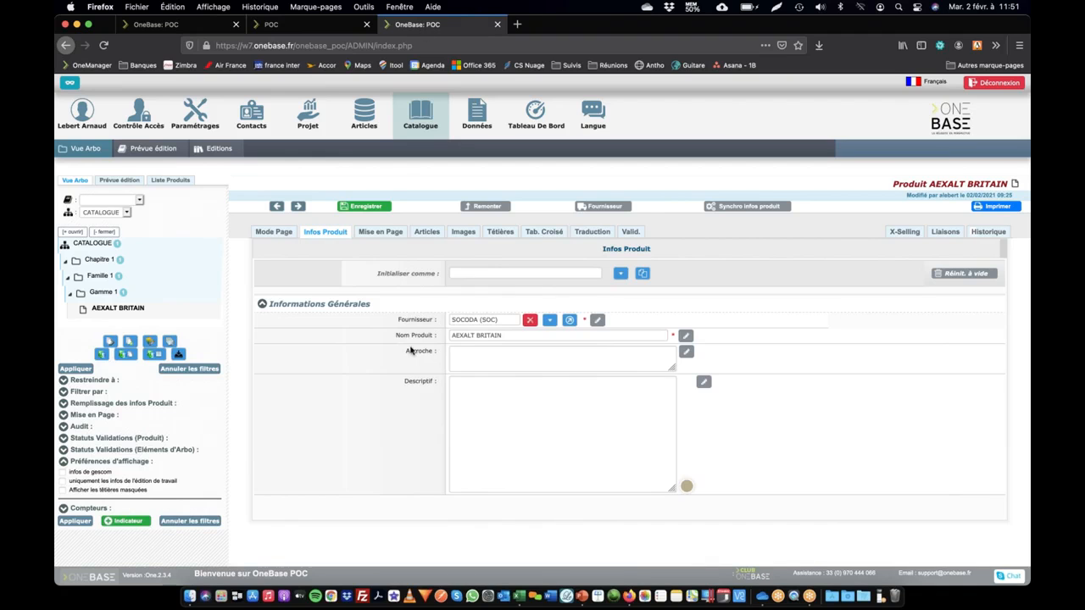
click(336, 233)
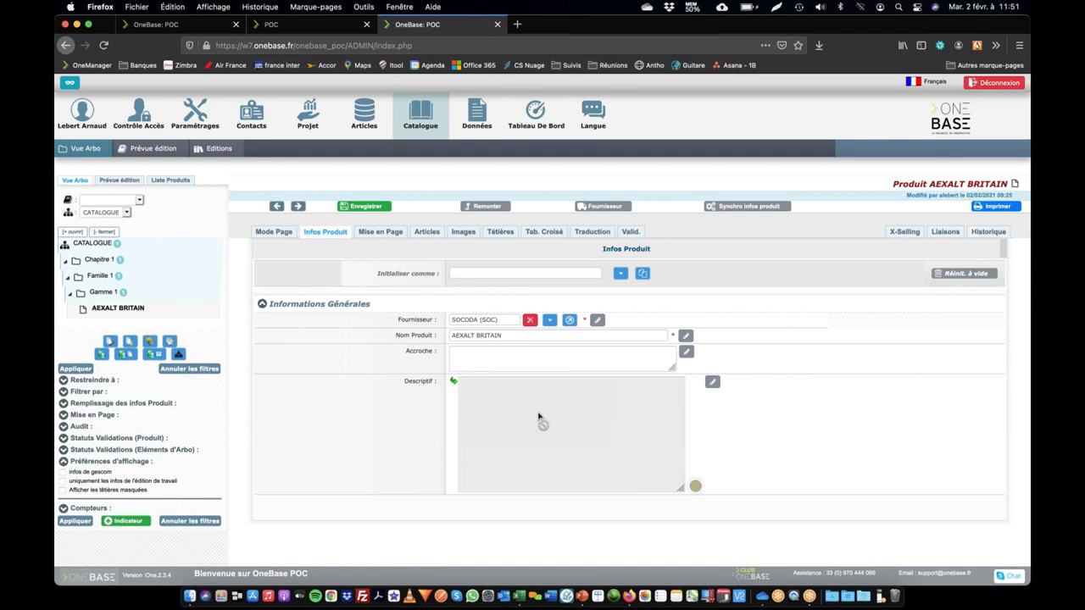
click(739, 208)
click(653, 289)
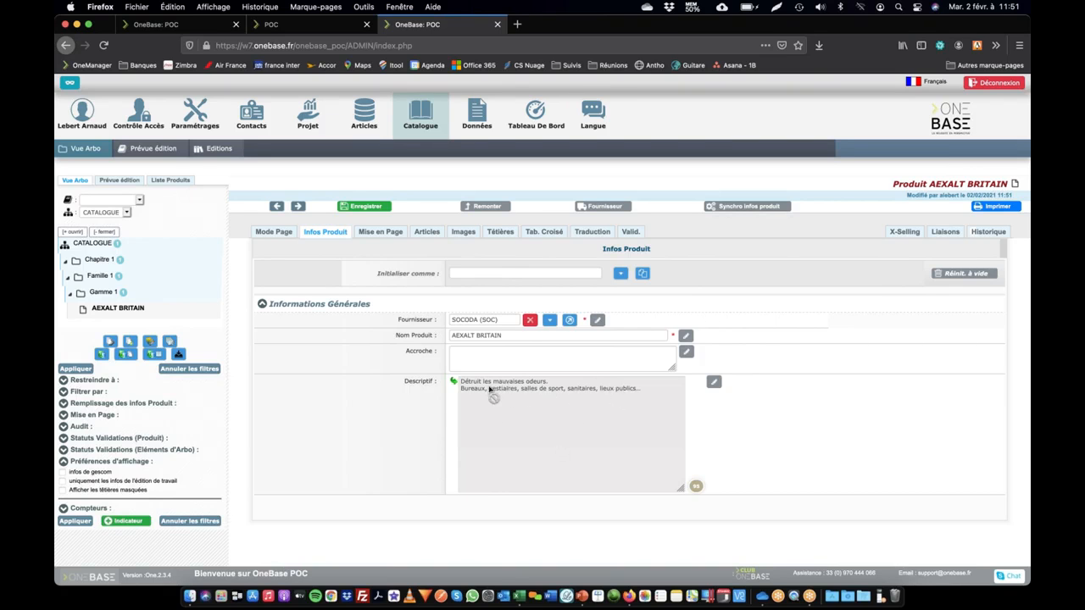
Step: Back in article SO016, add the line "Test Onetips" at the end of its Descriptif Longue
key(ctrl+Tab)
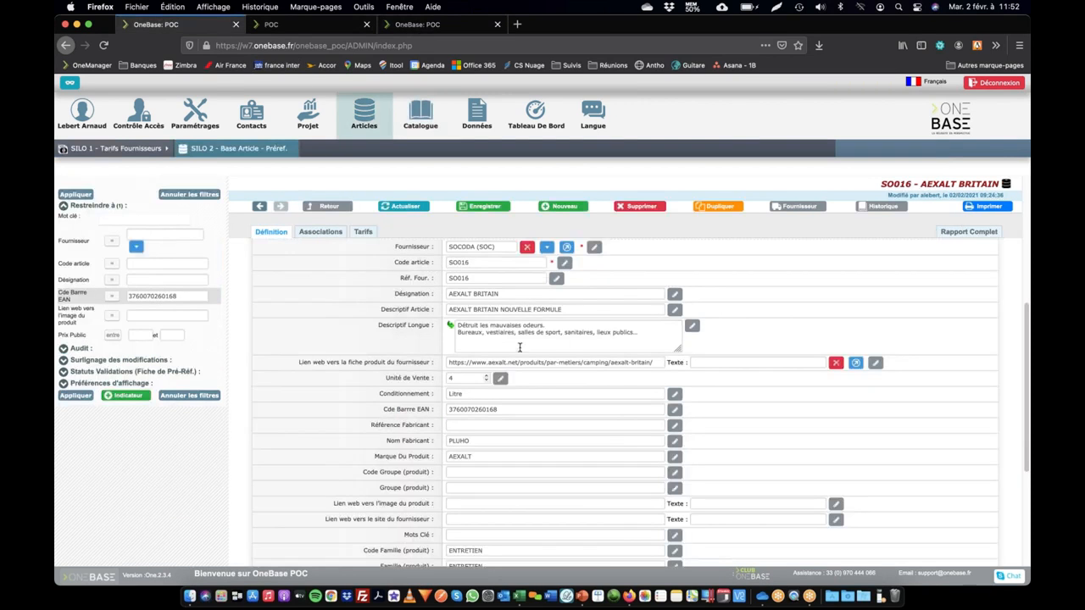
click(656, 332)
key(Return)
text(Test Onetips)
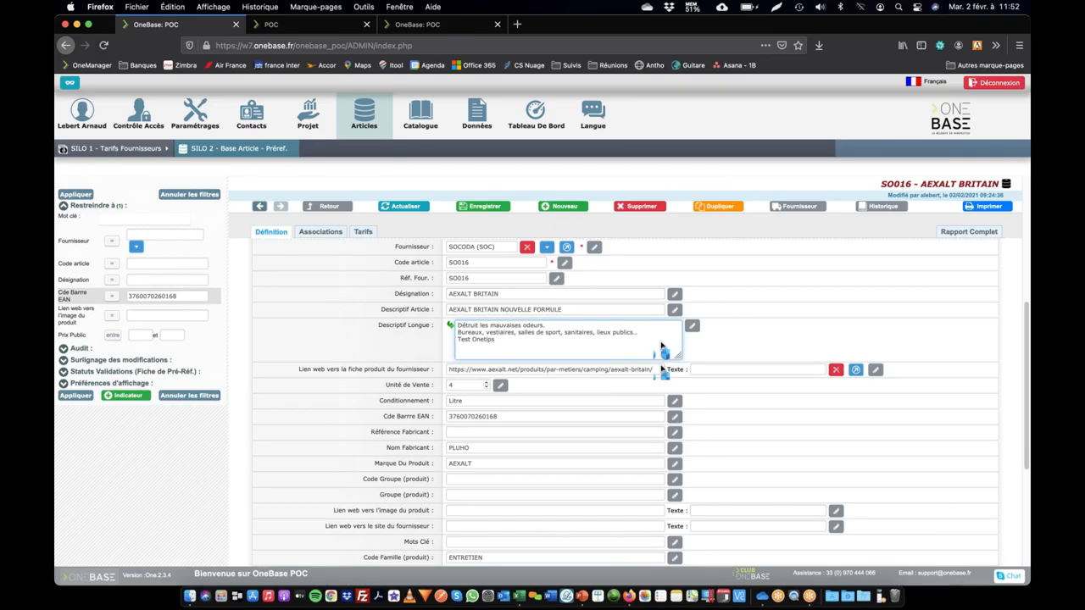
Step: Save article SO016 and resynchronise the catalogue product's information with the article data, checking its Descriptif
key(super+s)
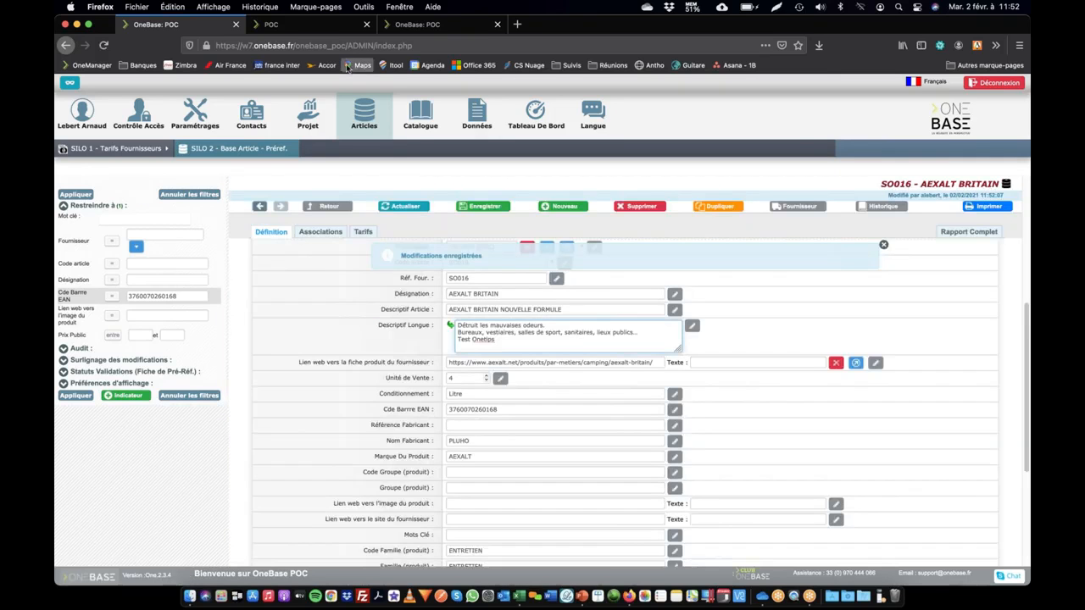
click(418, 25)
click(326, 232)
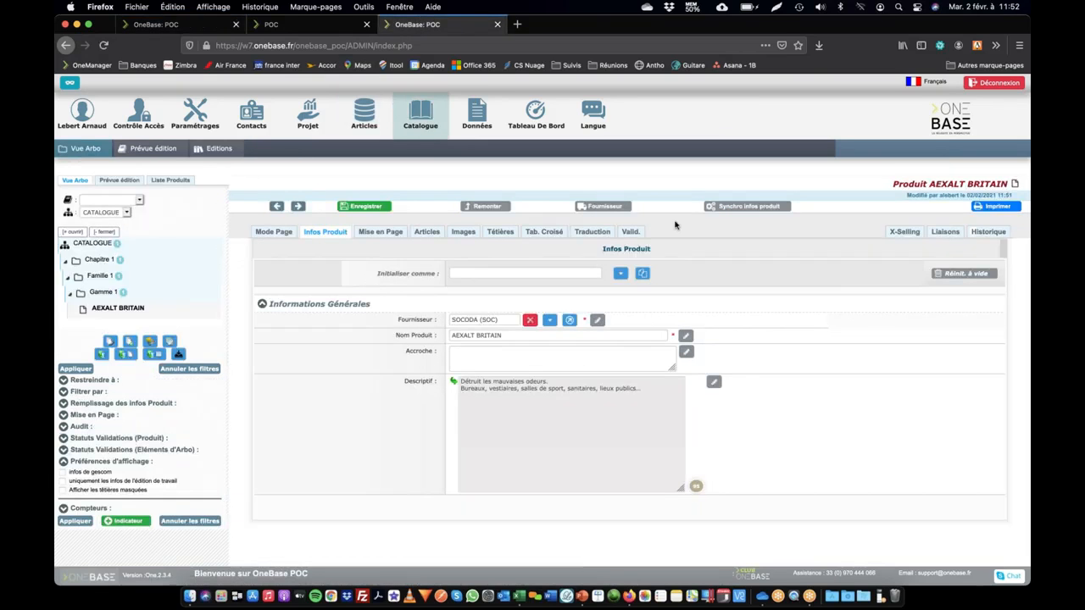
click(762, 209)
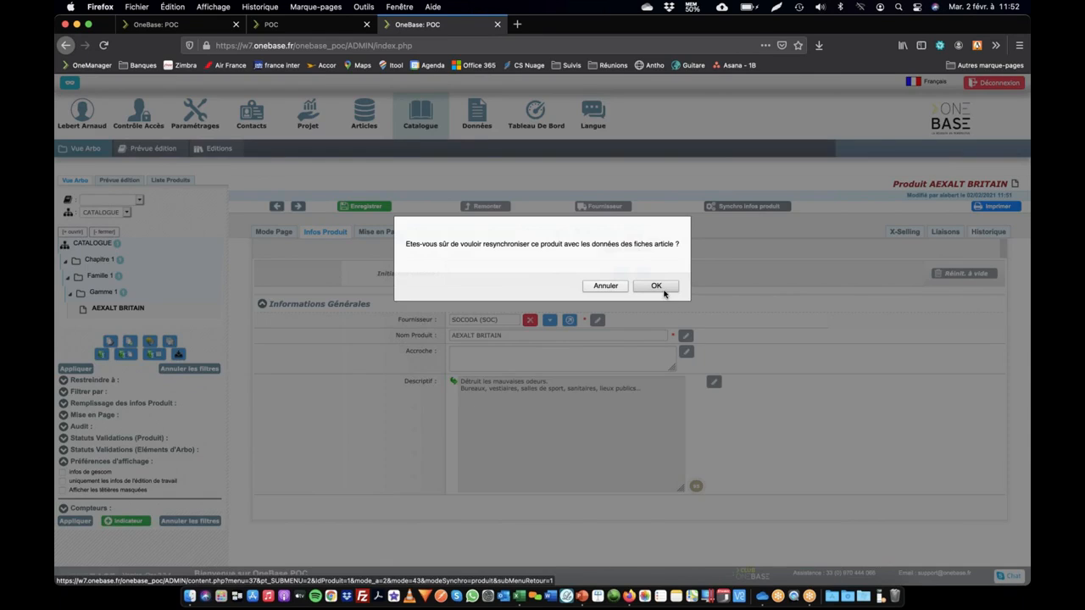
click(660, 290)
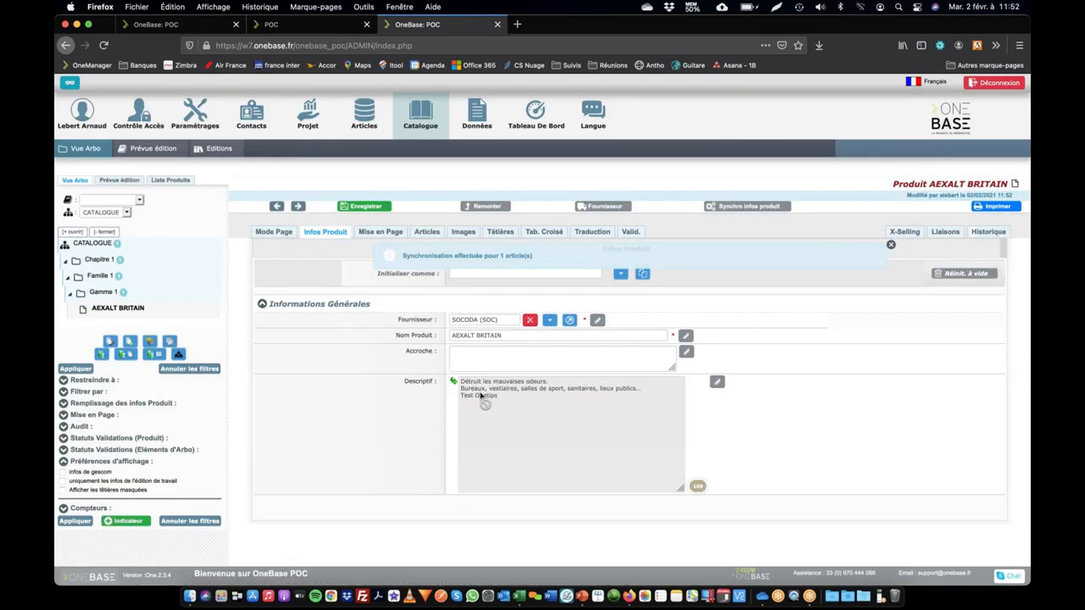
mouse_move(454, 384)
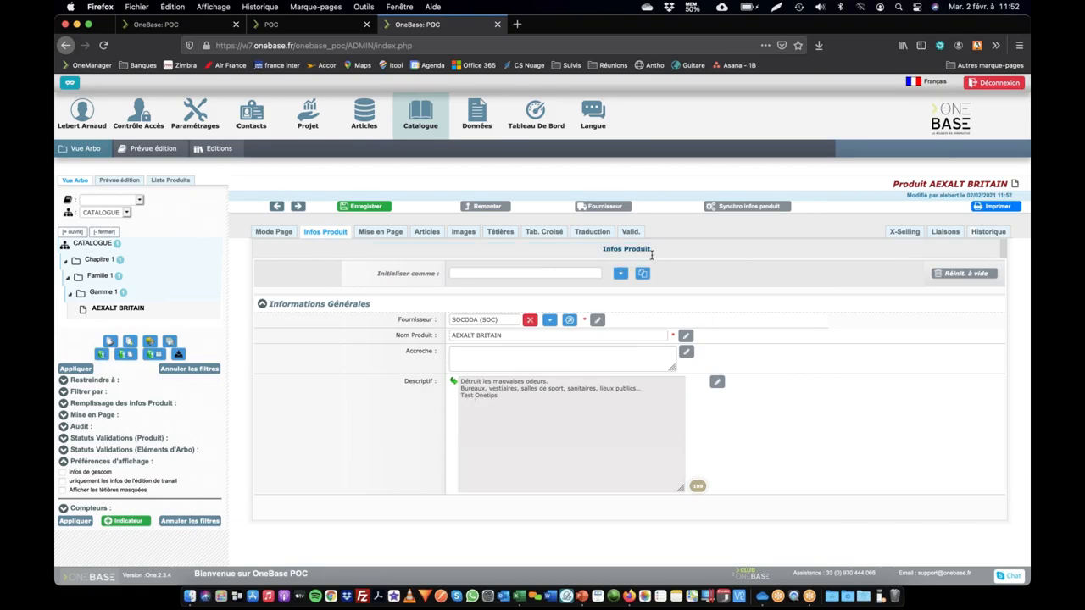
Step: Close the field definition page and show the list of articles attached to the catalogue product AEXALT BRITAIN
click(336, 24)
click(366, 24)
click(172, 25)
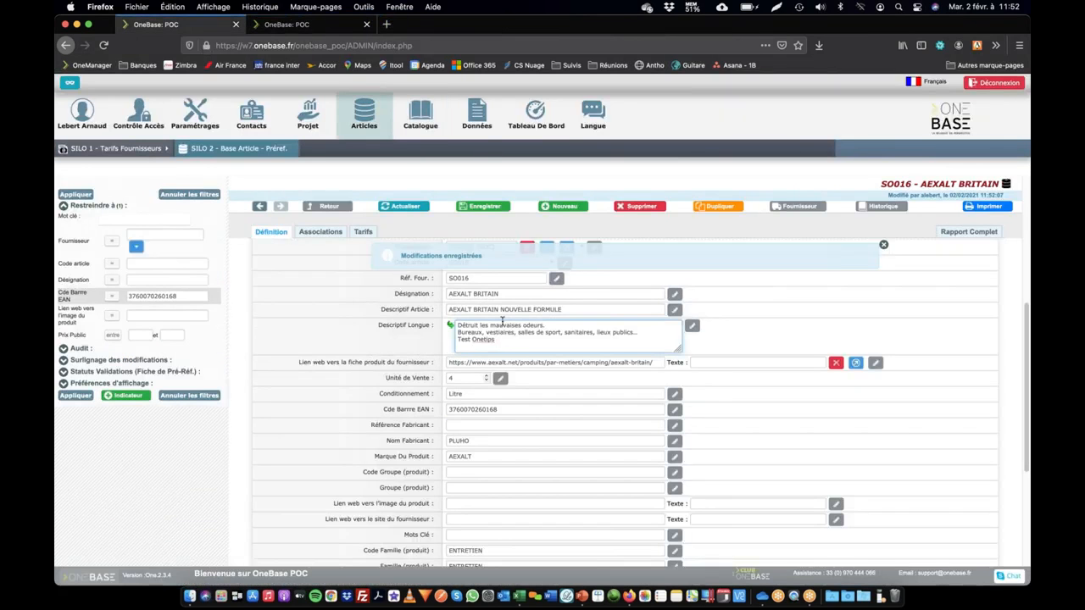
scroll(431, 373, down, 2)
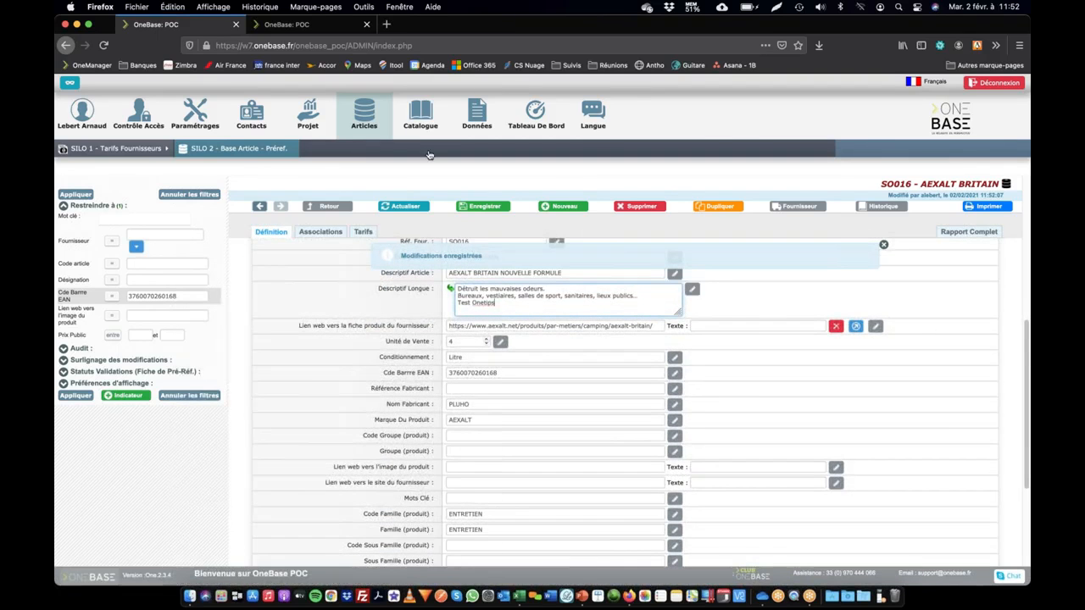
click(321, 28)
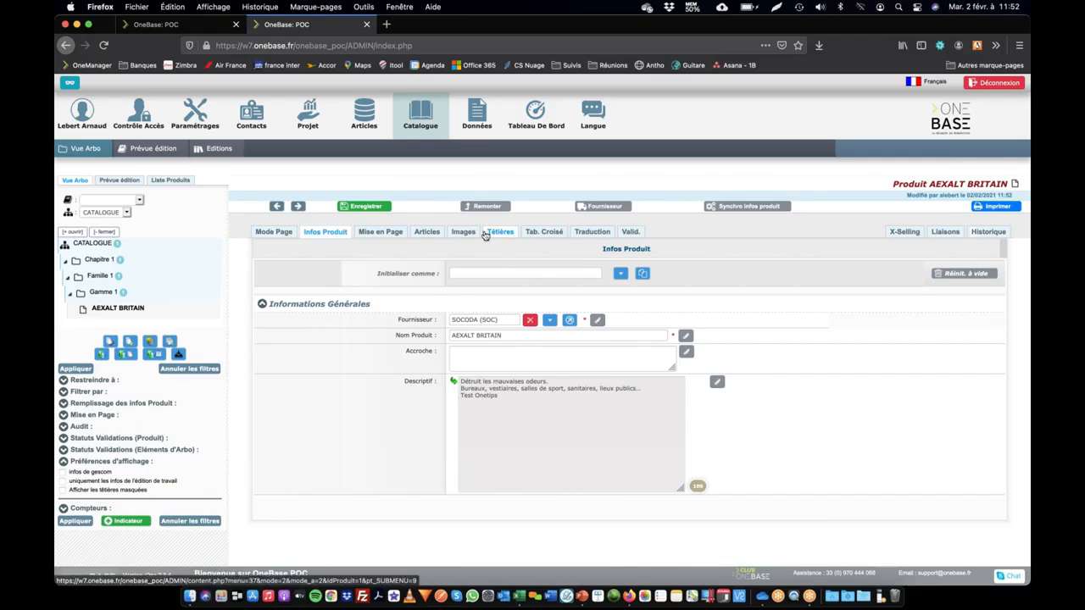
click(427, 231)
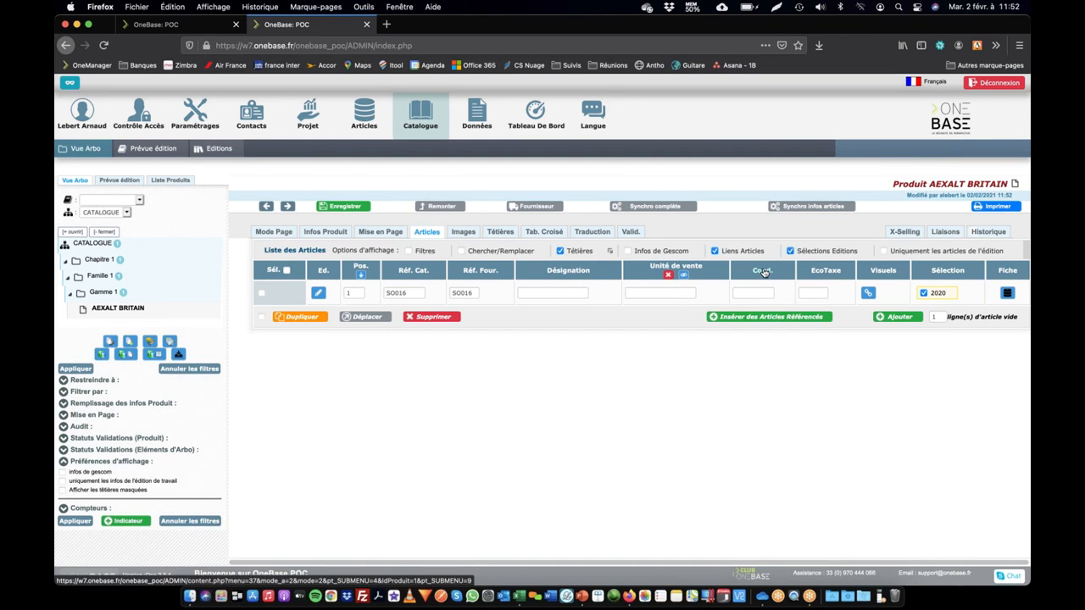
Step: In the article's Désignation field definition, set the inheriting header characteristic to DESIGNATION - Désignation with Synchro forcée, and save
click(183, 26)
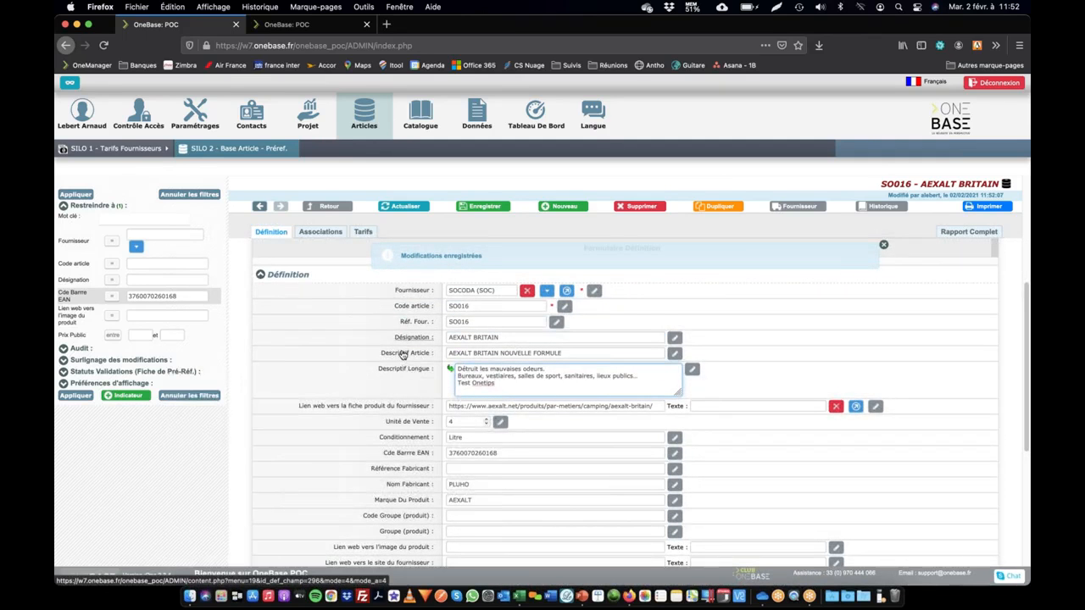
click(406, 340)
scroll(374, 336, down, 15)
scroll(369, 348, down, 1)
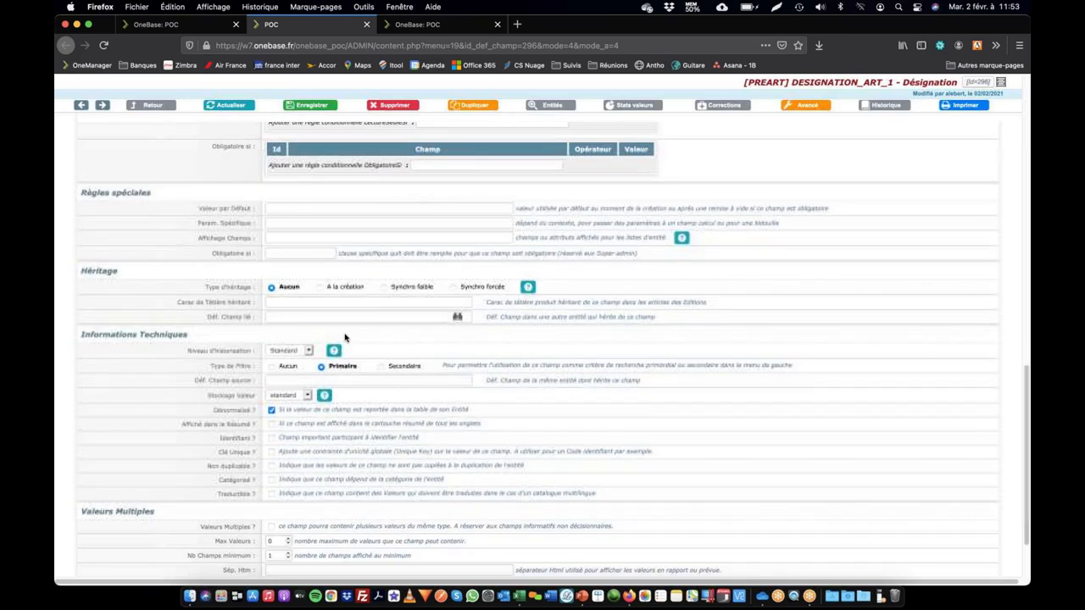
click(286, 303)
text(design)
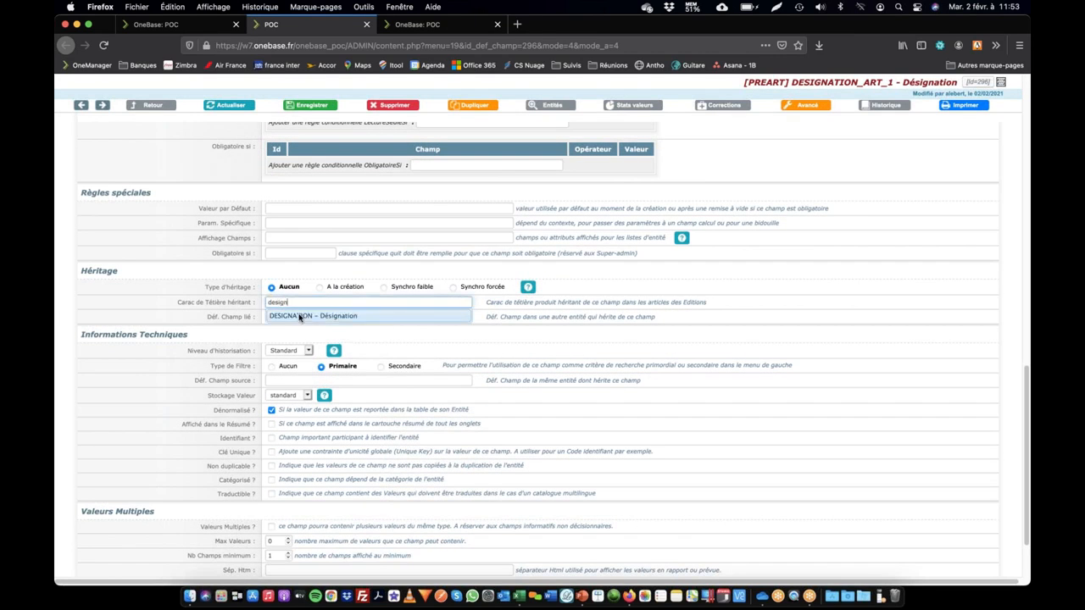
click(301, 315)
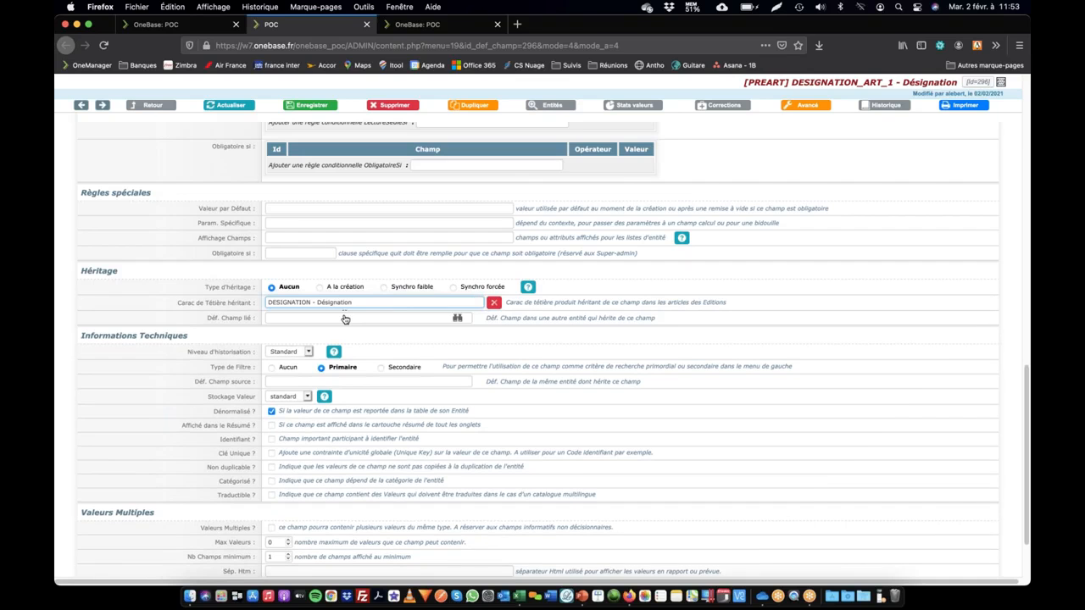
click(455, 289)
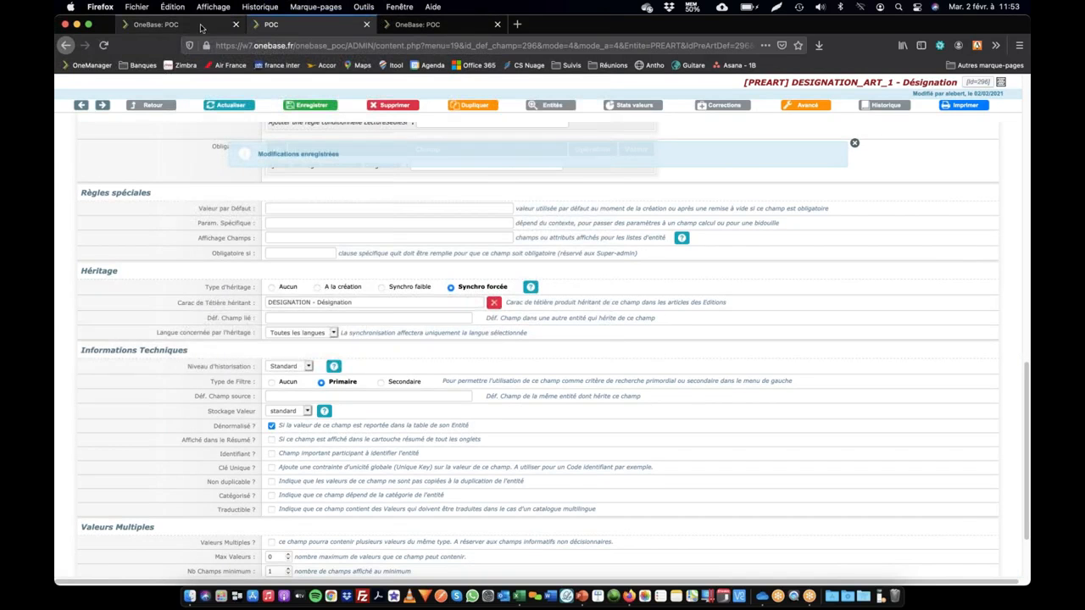
Step: In the article's Unité de Vente field definition, set Synchro forcée with inheriting header characteristic UNITE_DE_VENTE - Unité de vente, and save
click(215, 29)
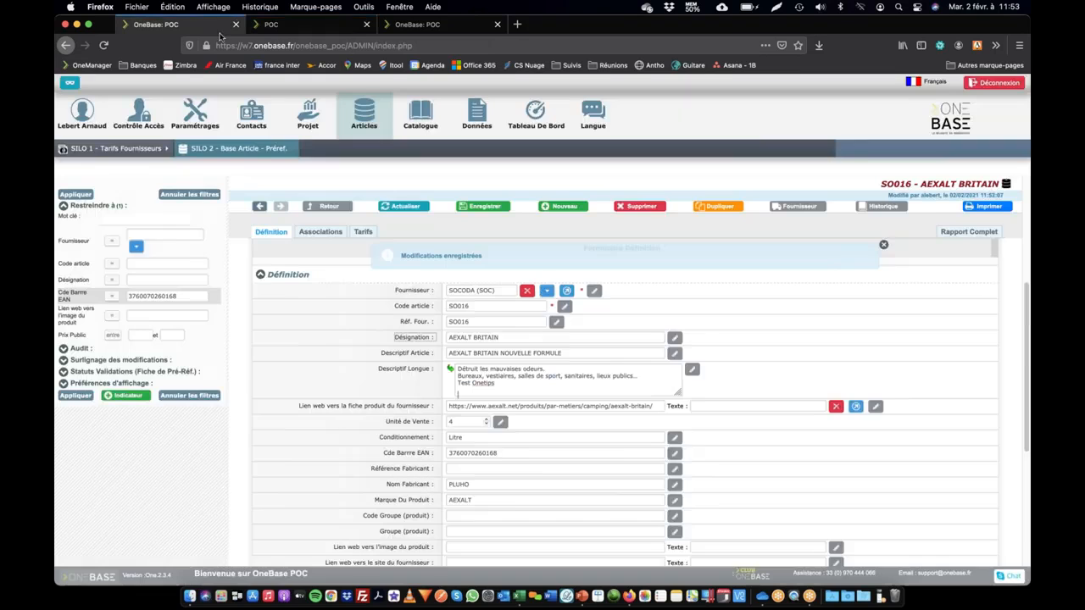
click(415, 424)
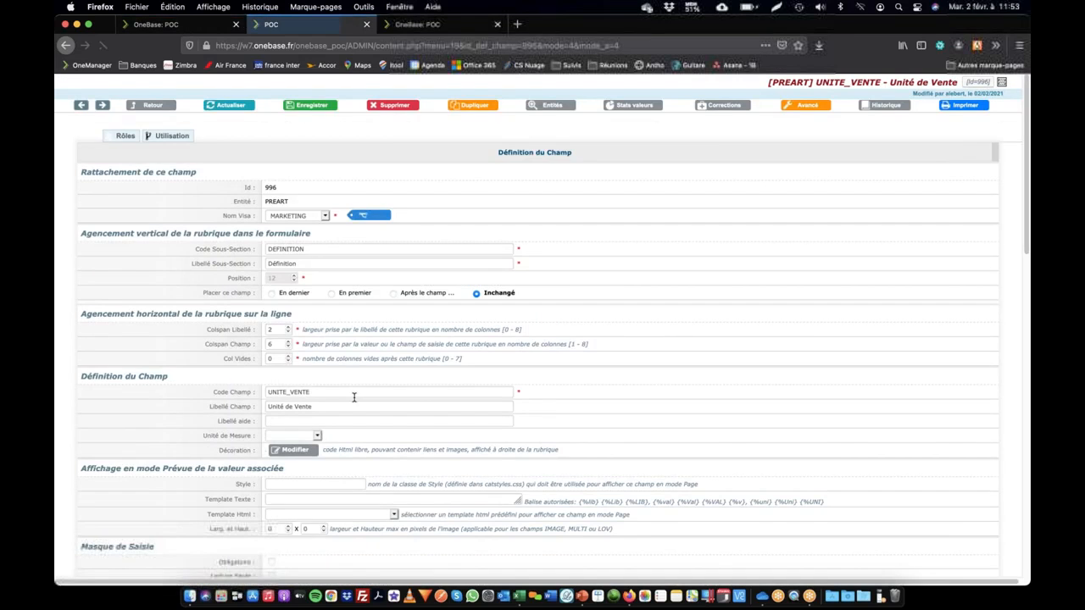
scroll(355, 373, down, 3)
scroll(354, 361, down, 5)
scroll(291, 315, down, 5)
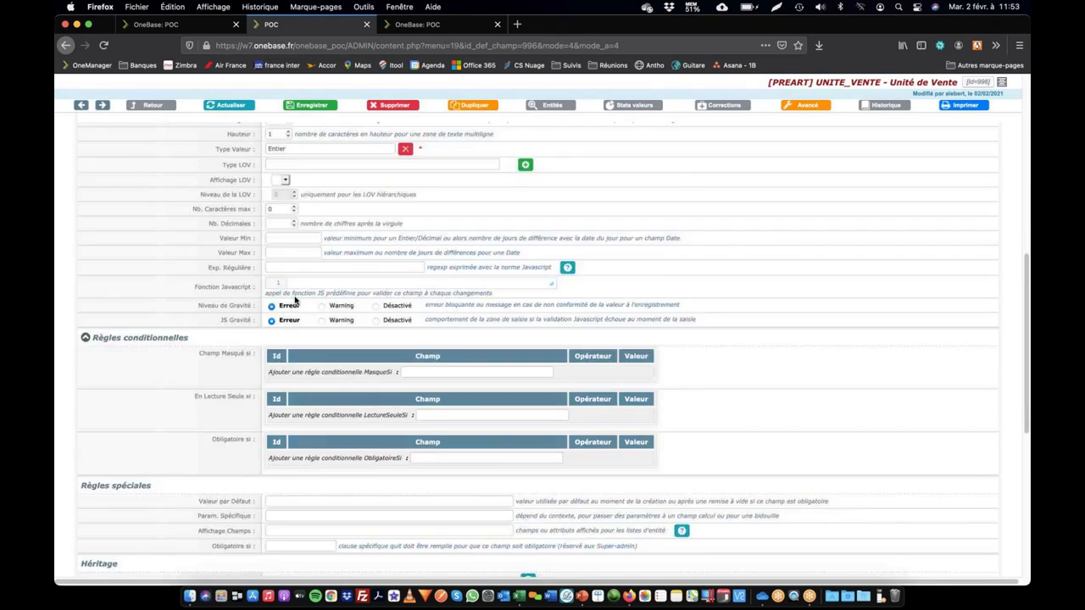
click(454, 405)
click(412, 420)
text(uni)
click(360, 433)
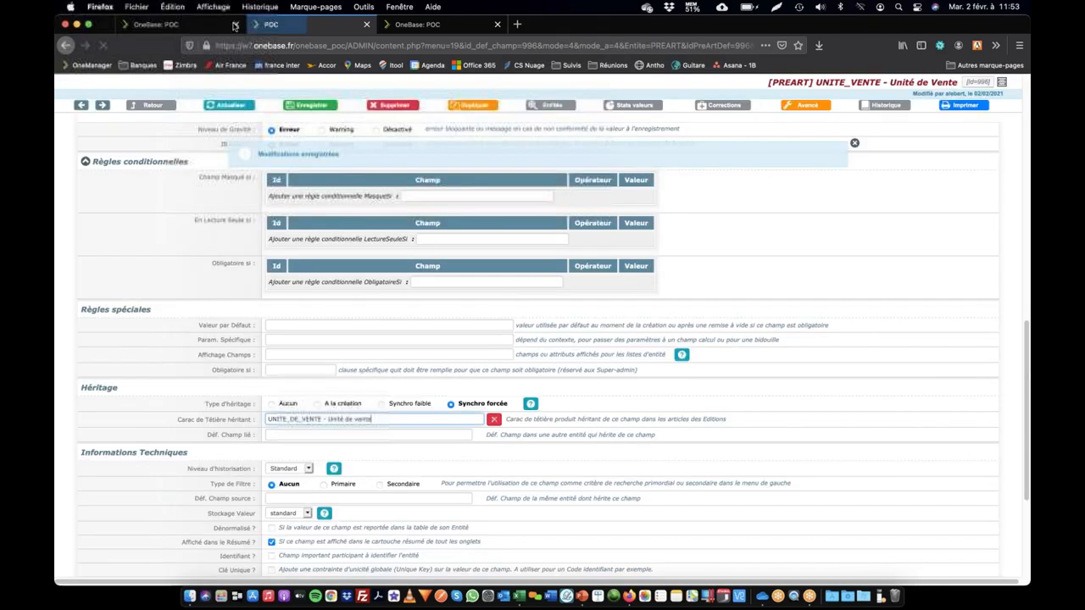
Step: In the article's Conditionnement field definition, set Synchro forcée with inheriting header characteristic CONDITIONNEMENT - Cond., and save
click(227, 25)
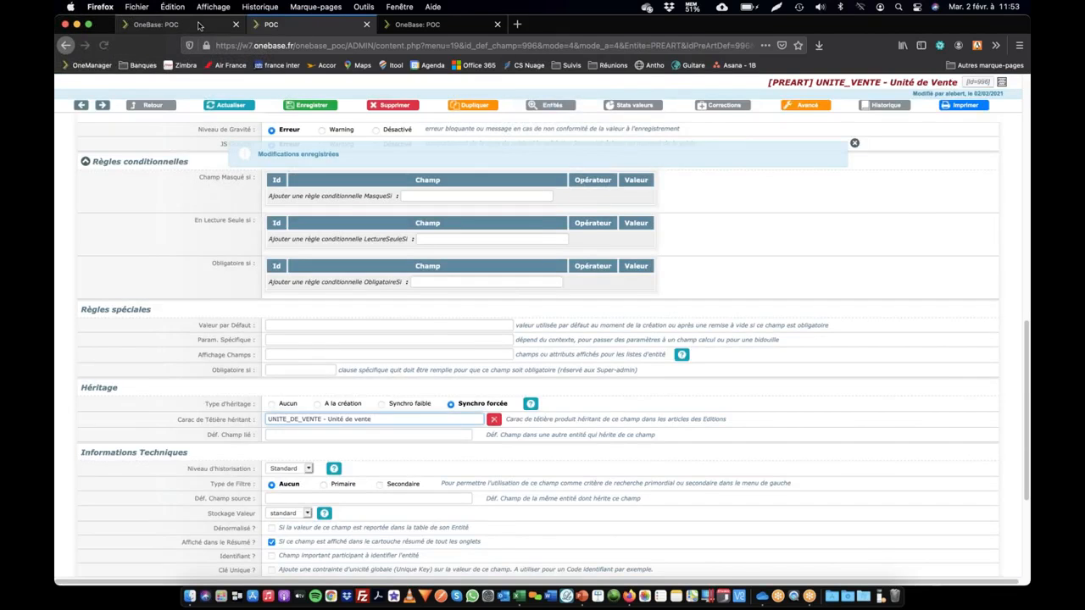
click(407, 436)
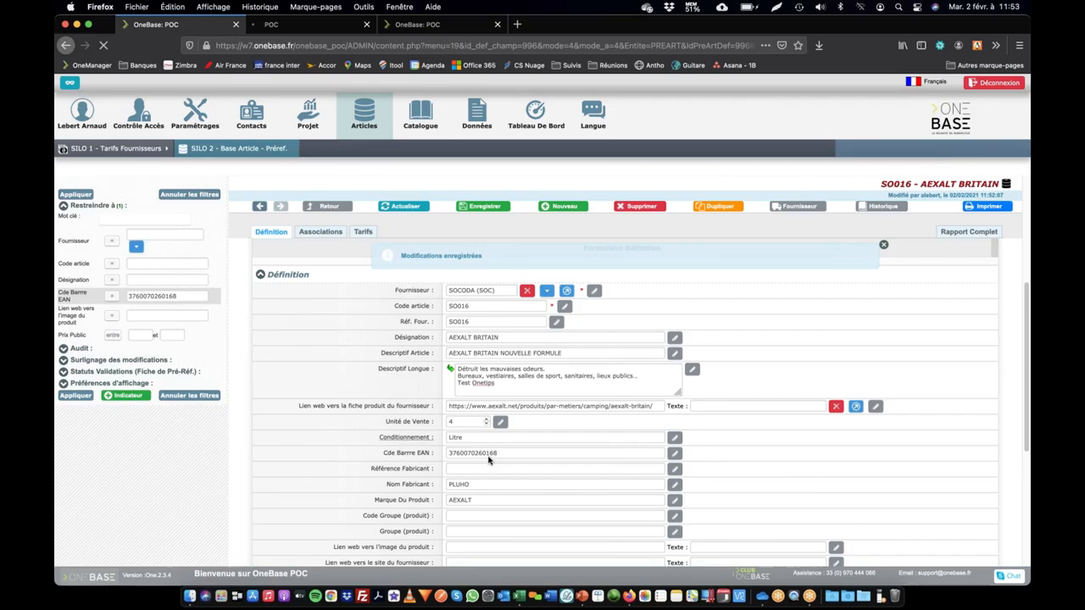
scroll(335, 384, down, 15)
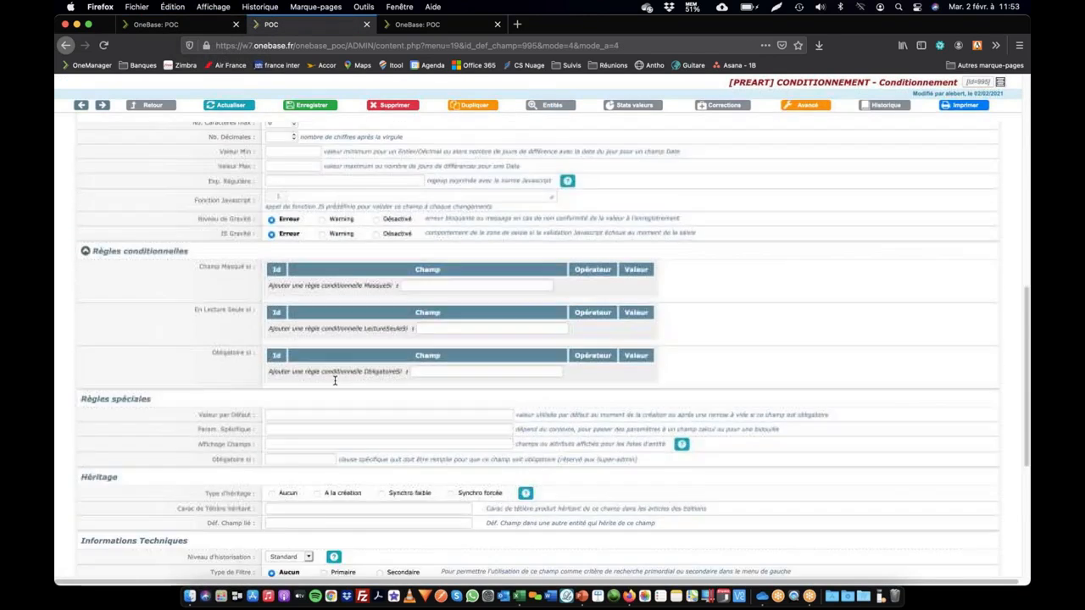
click(392, 337)
text(cond)
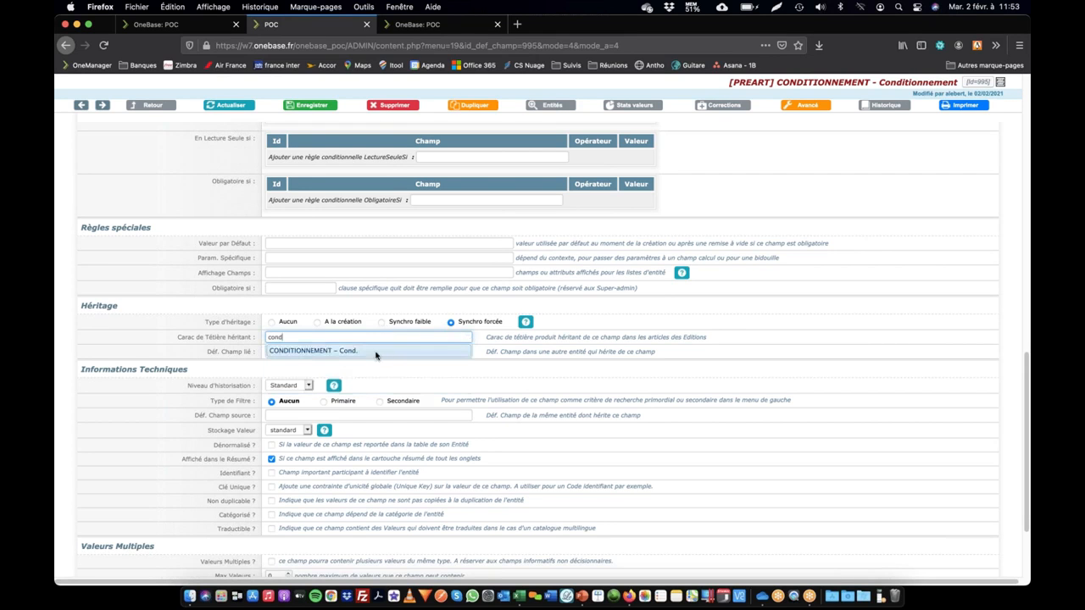
click(375, 351)
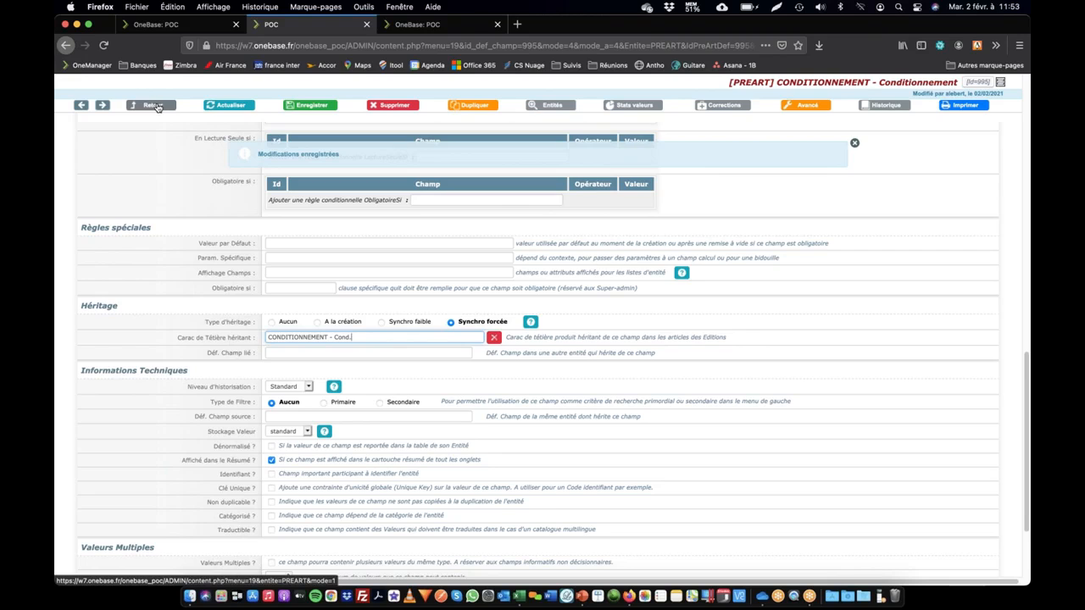
Step: Return to the PREART field list, switch it to detailed display, and examine the inheritance type, linked characteristic and linked field columns
click(153, 105)
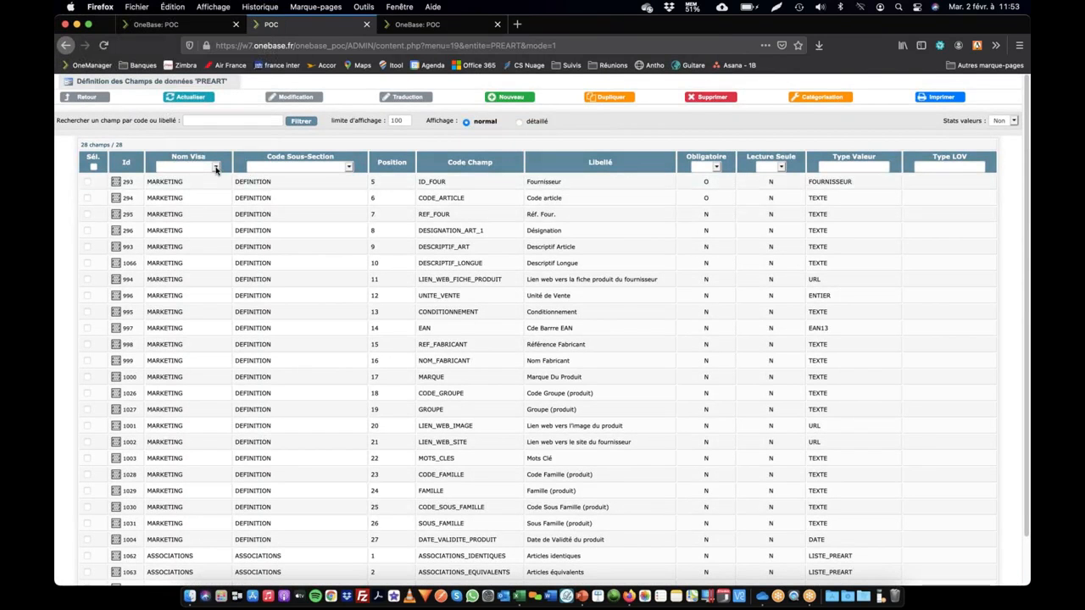
click(519, 122)
scroll(555, 224, right, 3)
scroll(555, 224, right, 15)
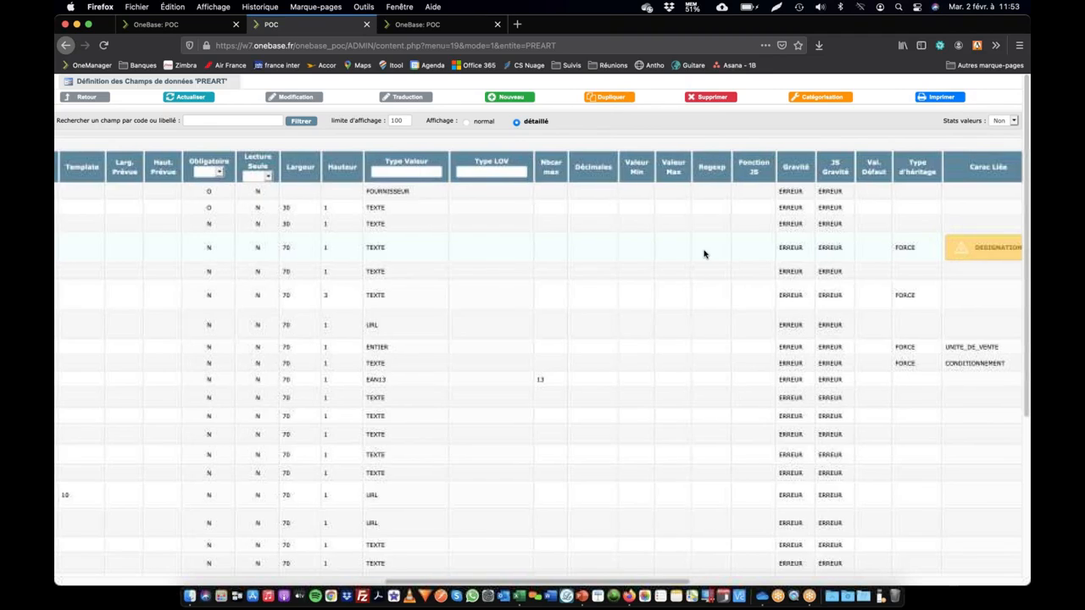
scroll(703, 254, right, 5)
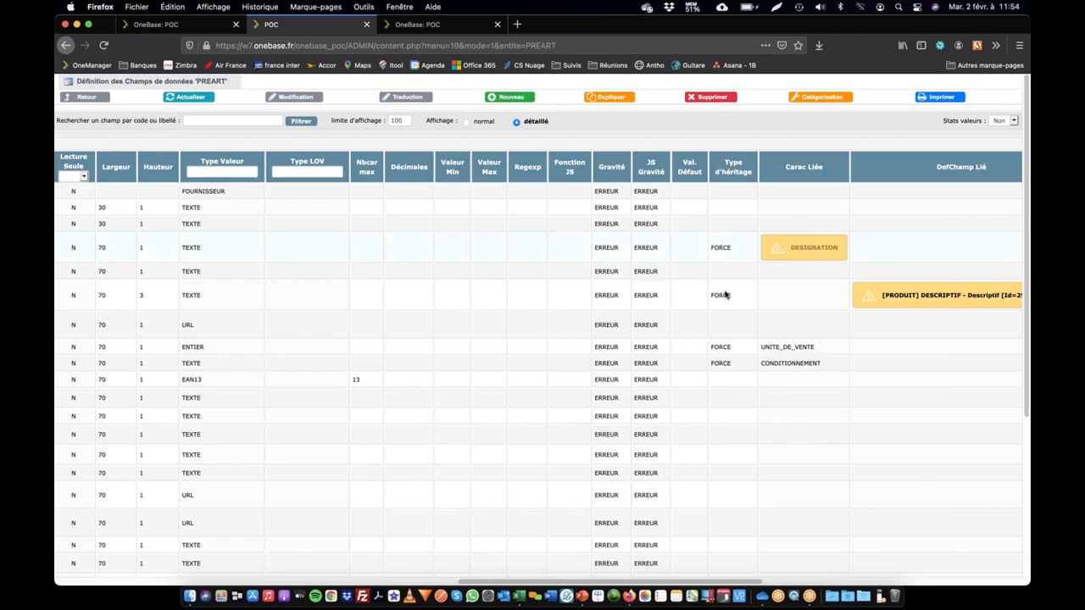
scroll(763, 330, right, 15)
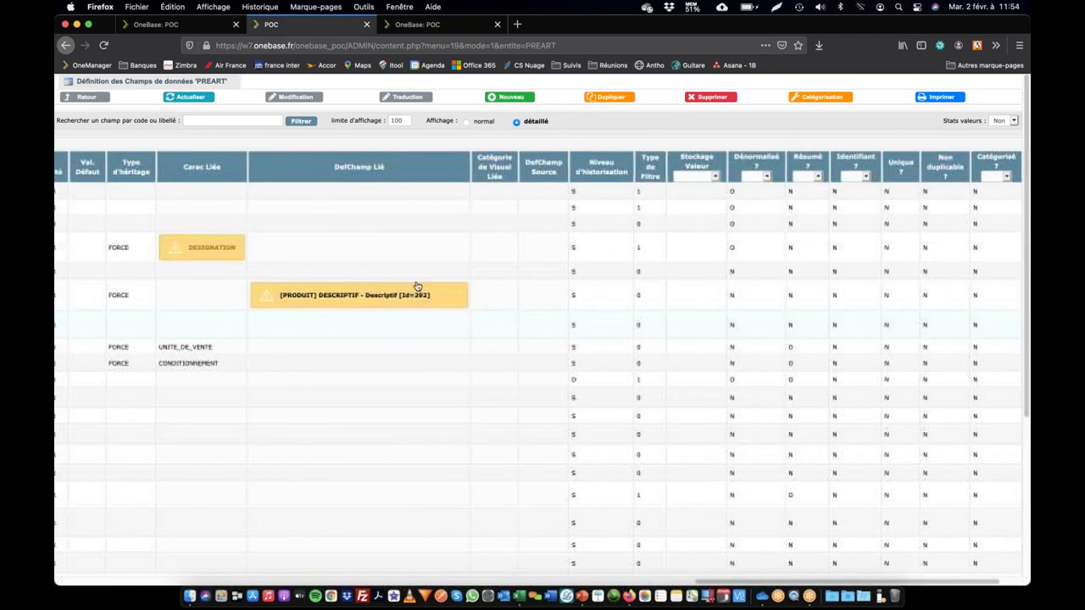
scroll(407, 297, left, 6)
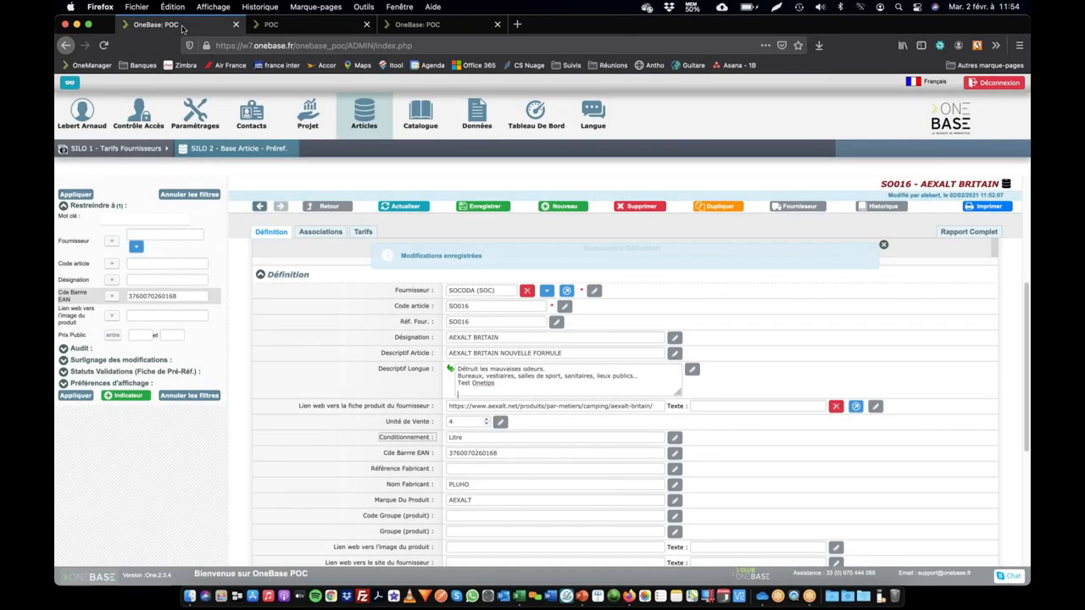
Step: Refresh article SO016 to check its inheritance markers, and run a full synchronisation of the catalogue product's articles
click(184, 26)
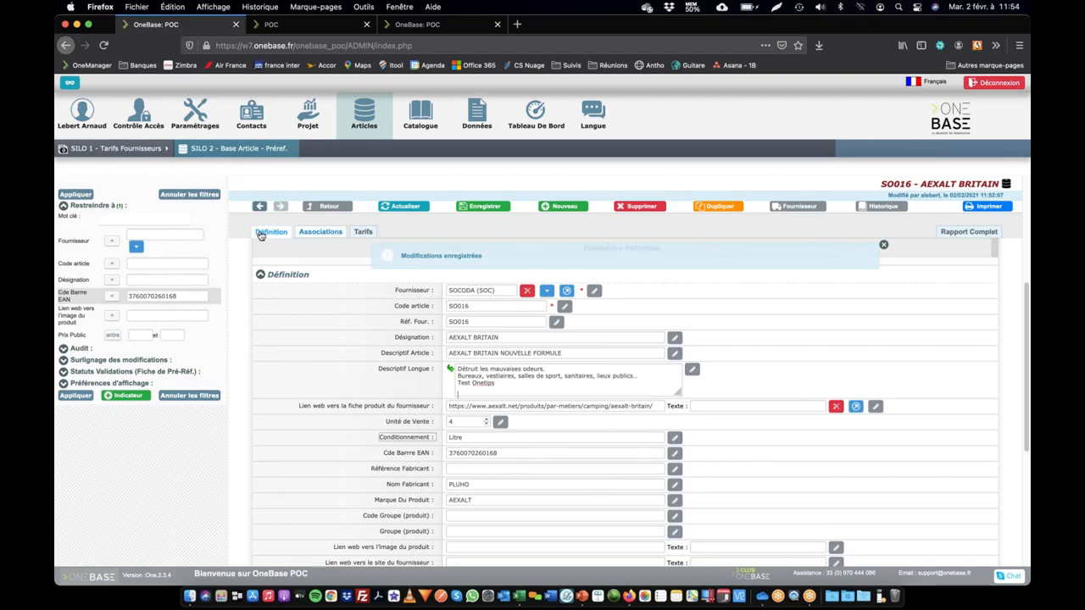
click(322, 232)
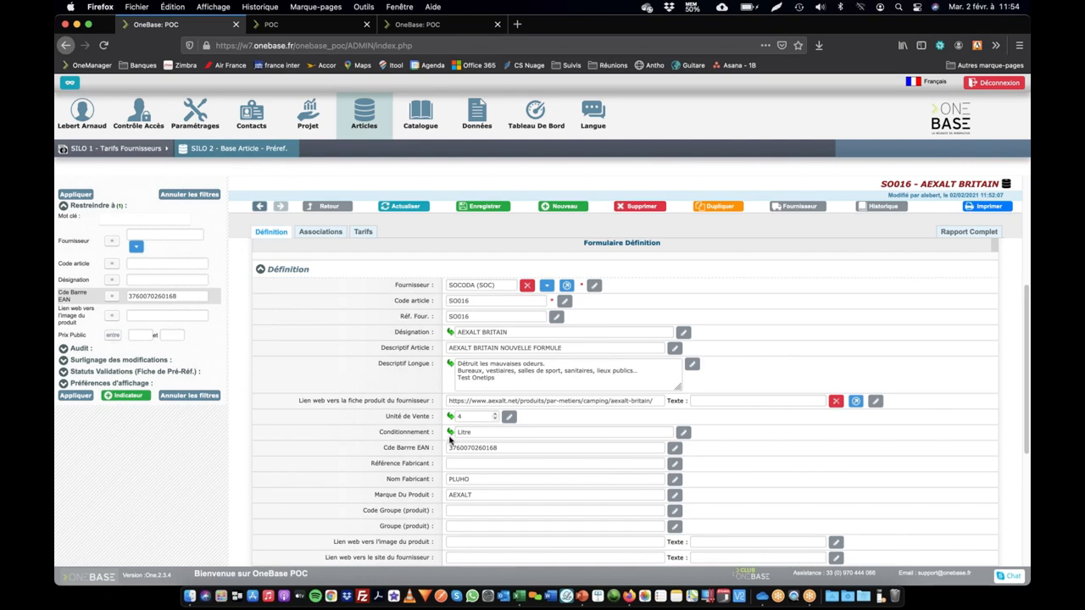
click(418, 26)
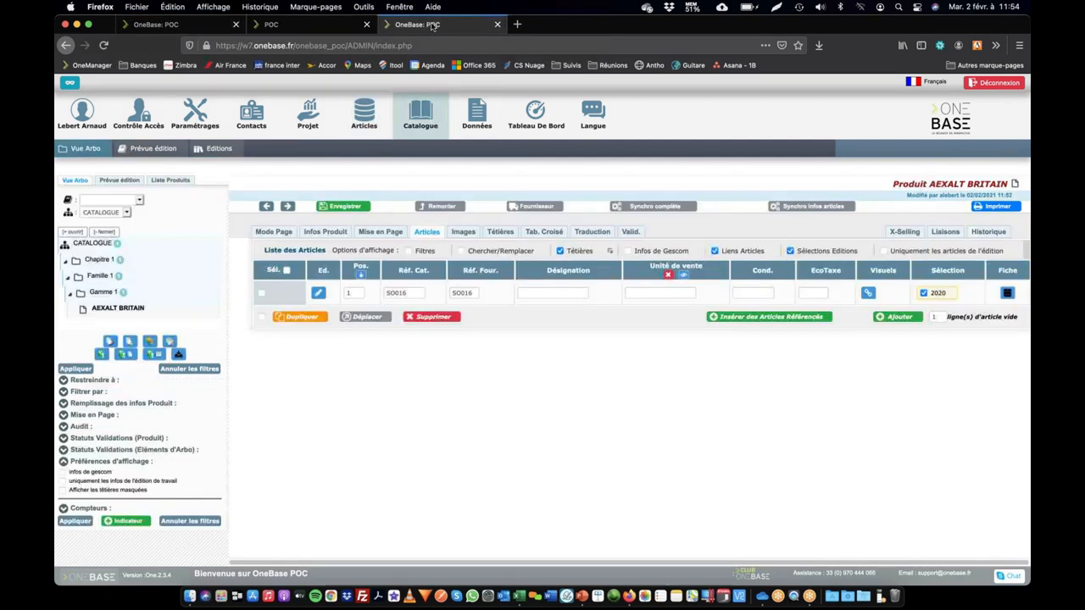
click(663, 208)
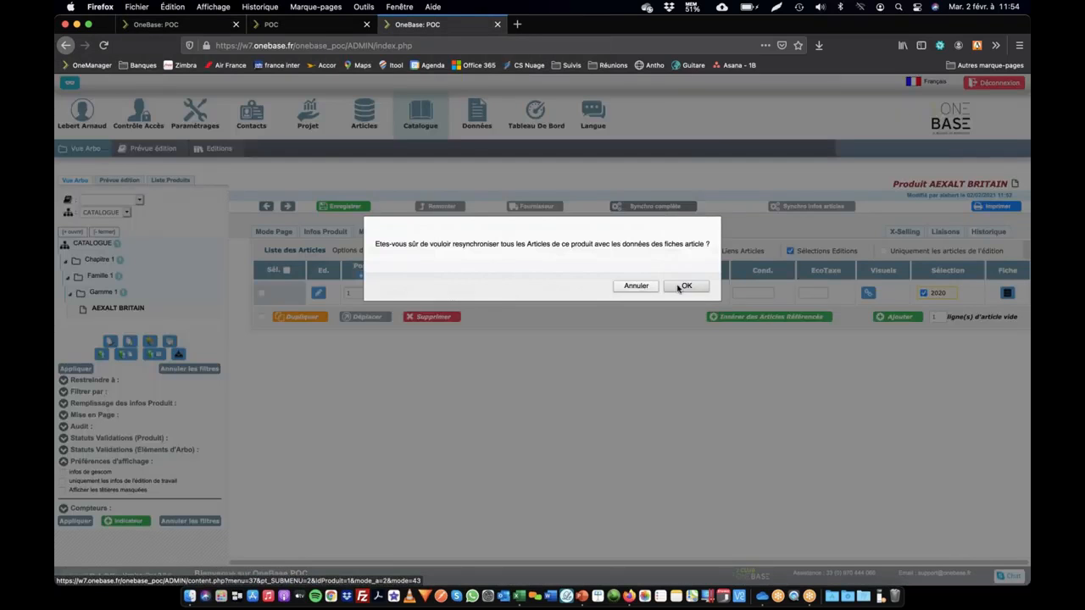
click(686, 287)
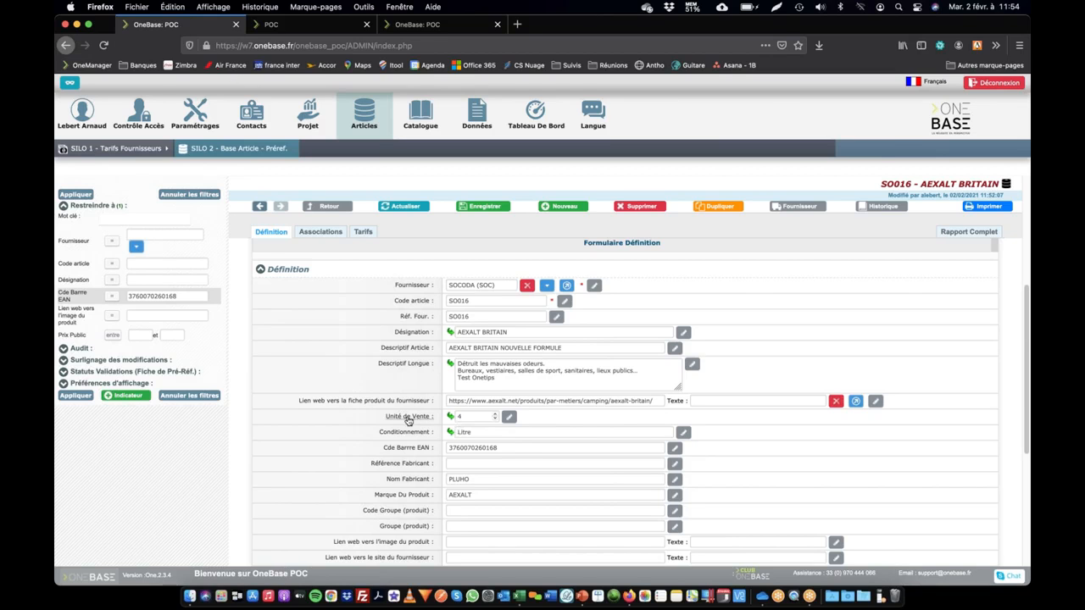
Step: Change the Unité de Vente field's Type d'héritage to Synchro faible and save the definition
click(409, 416)
scroll(289, 323, down, 15)
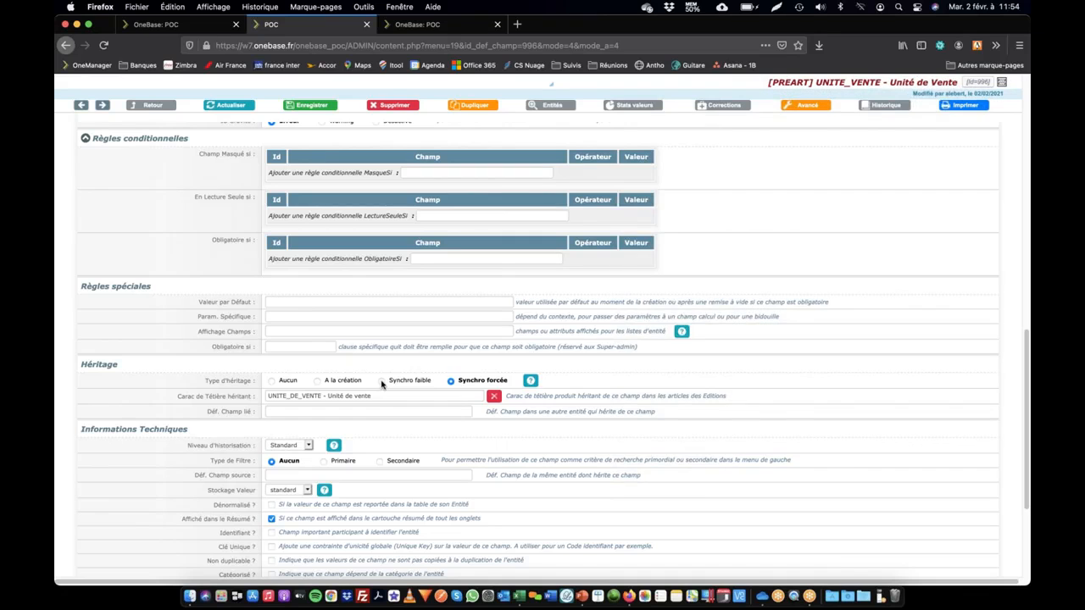
click(382, 382)
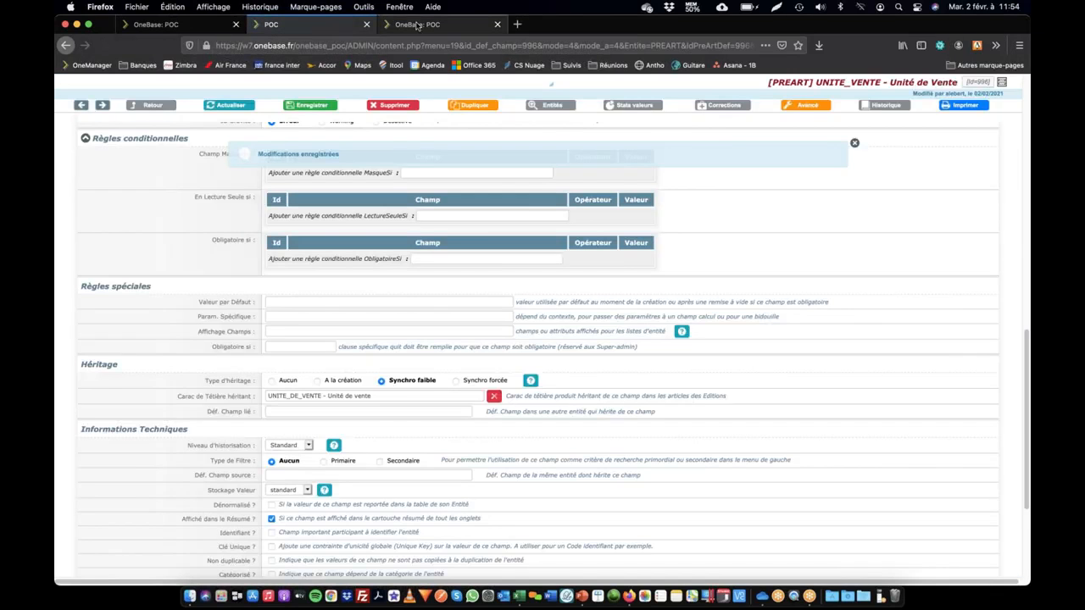
Step: In product AEXALT BRITAIN's article list, set the article's Unité de vente to 5, save, and run a full synchronisation
click(423, 25)
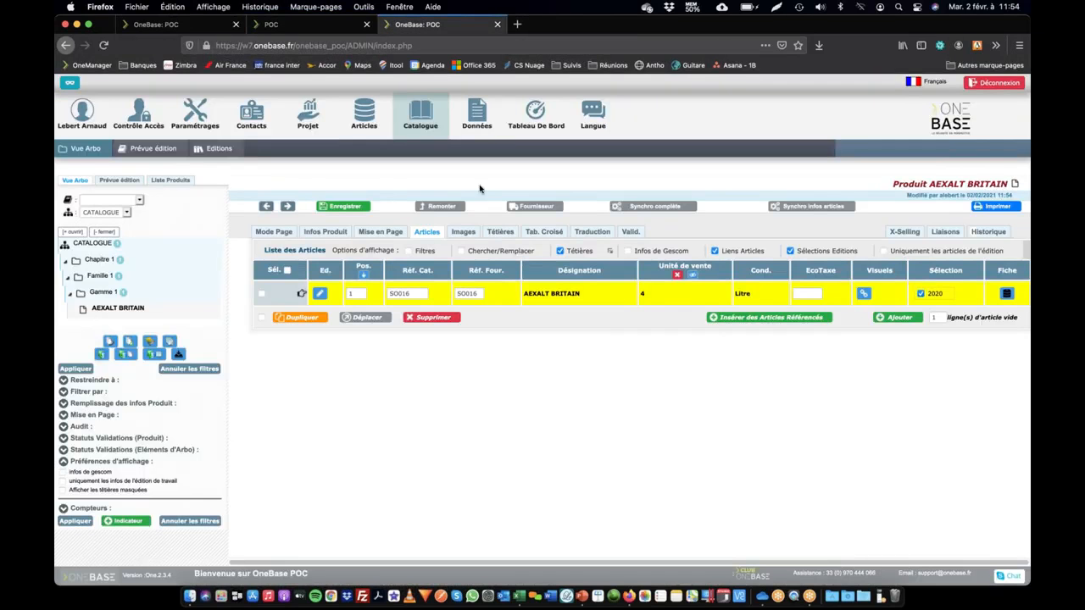
click(433, 233)
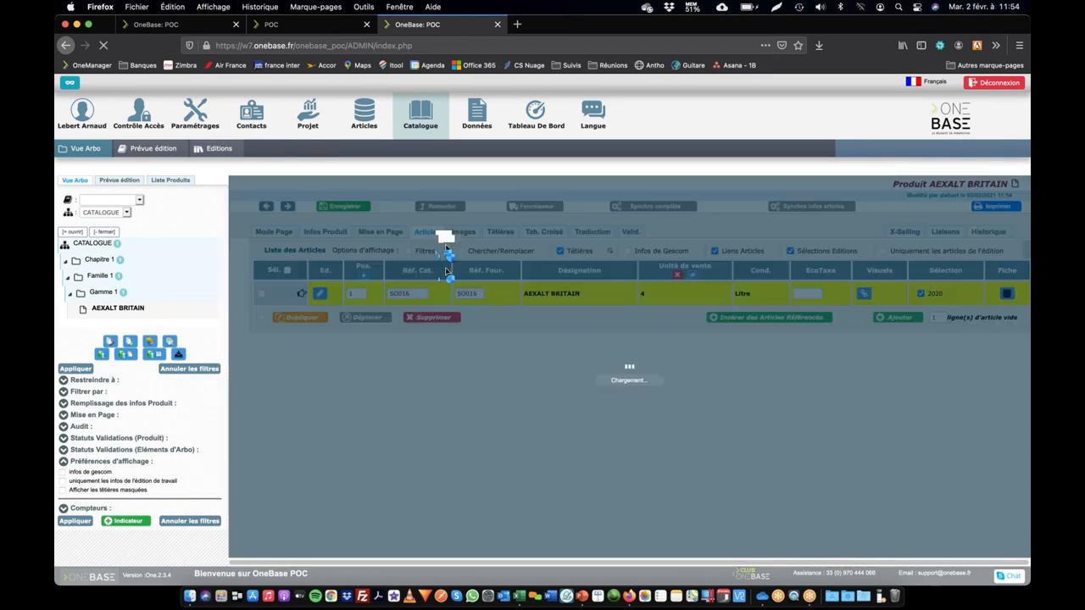
click(640, 294)
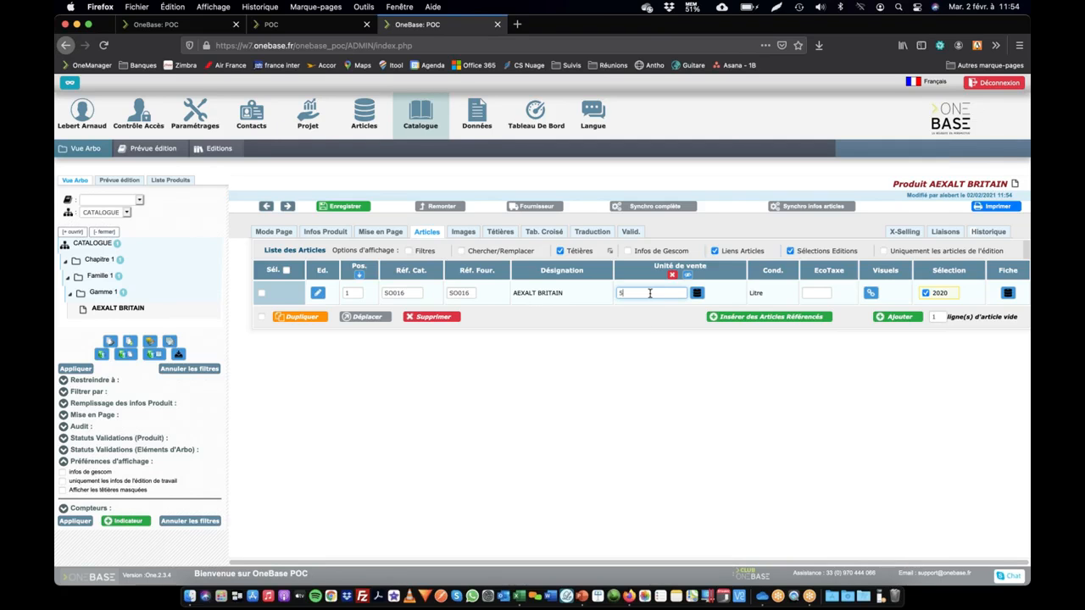
key(Return)
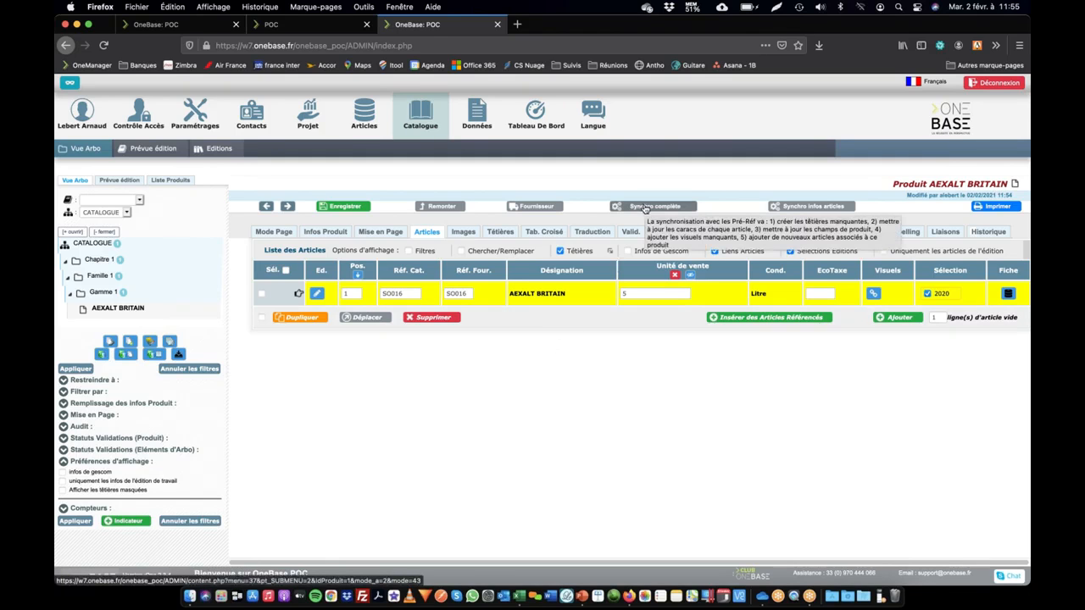
click(646, 209)
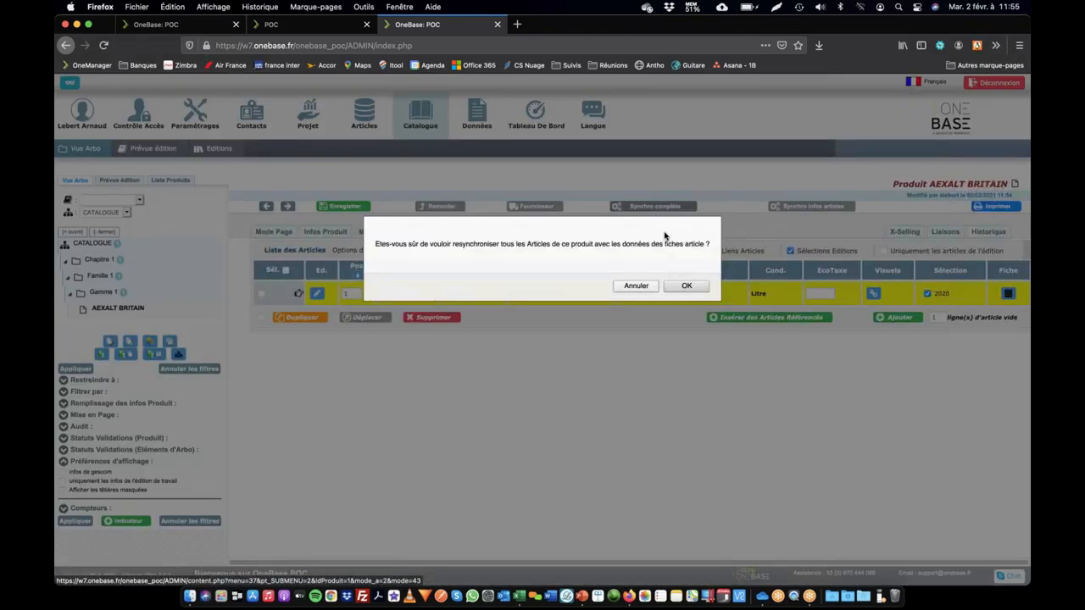
click(686, 286)
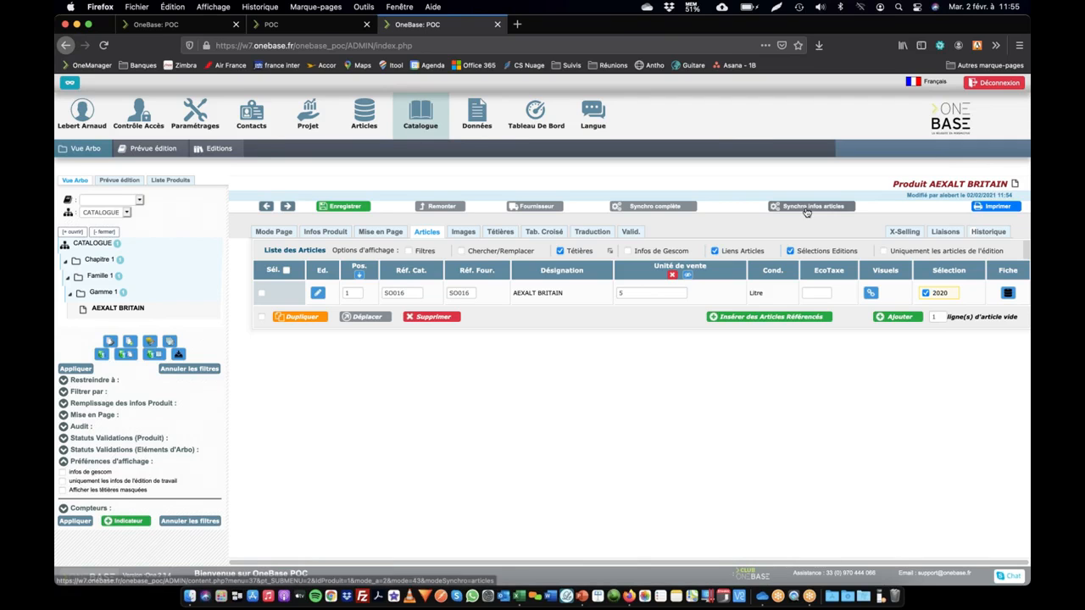
Step: Open article SO016's record from the product's article list, set its Conditionnement to Centimètre, and save
mouse_move(656, 295)
click(697, 293)
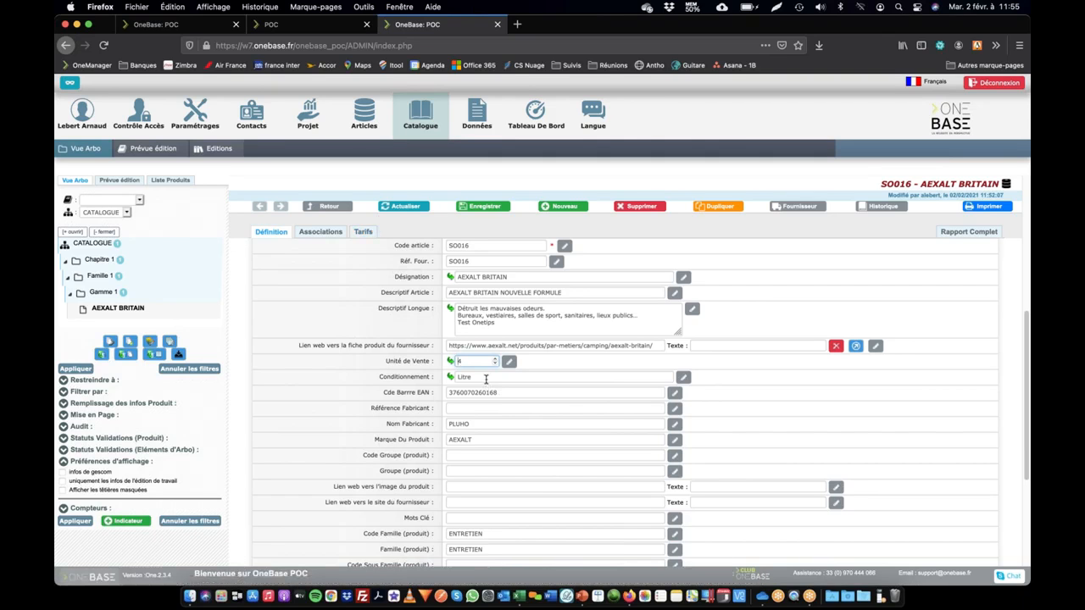
key(Tab)
text(Cent)
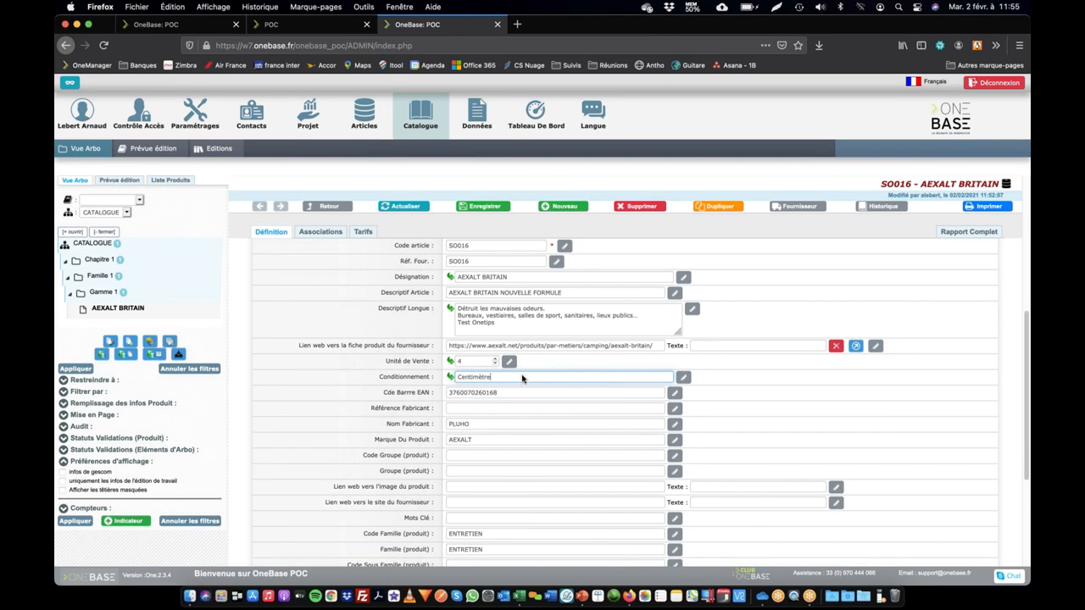
key(Return)
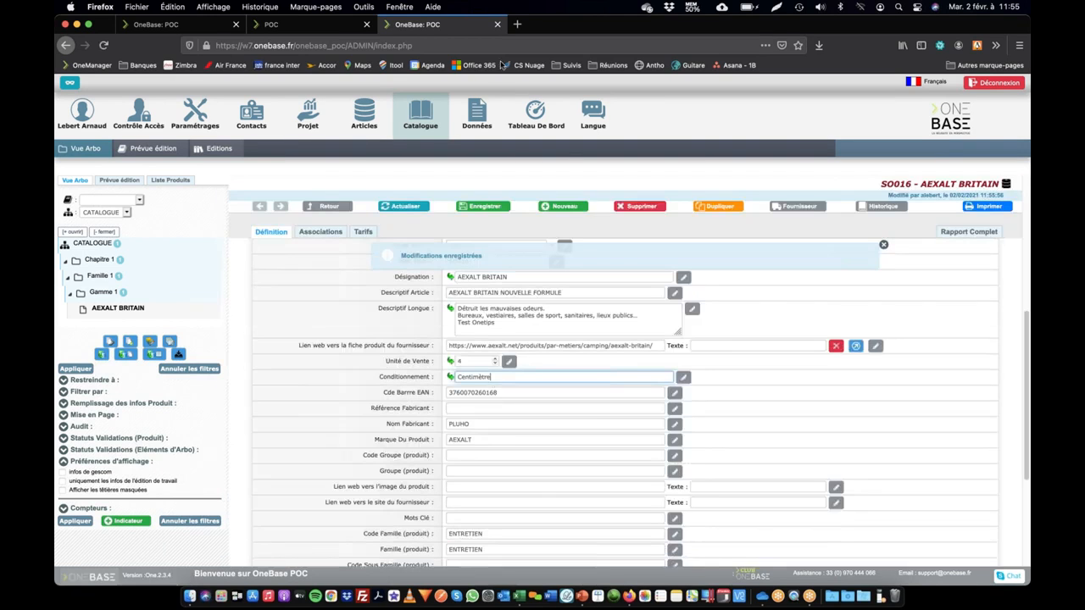
Step: Compare Unité de vente and Conditionnement between article SO016's record and the product's article list, and check the product's Infos Produit
click(214, 25)
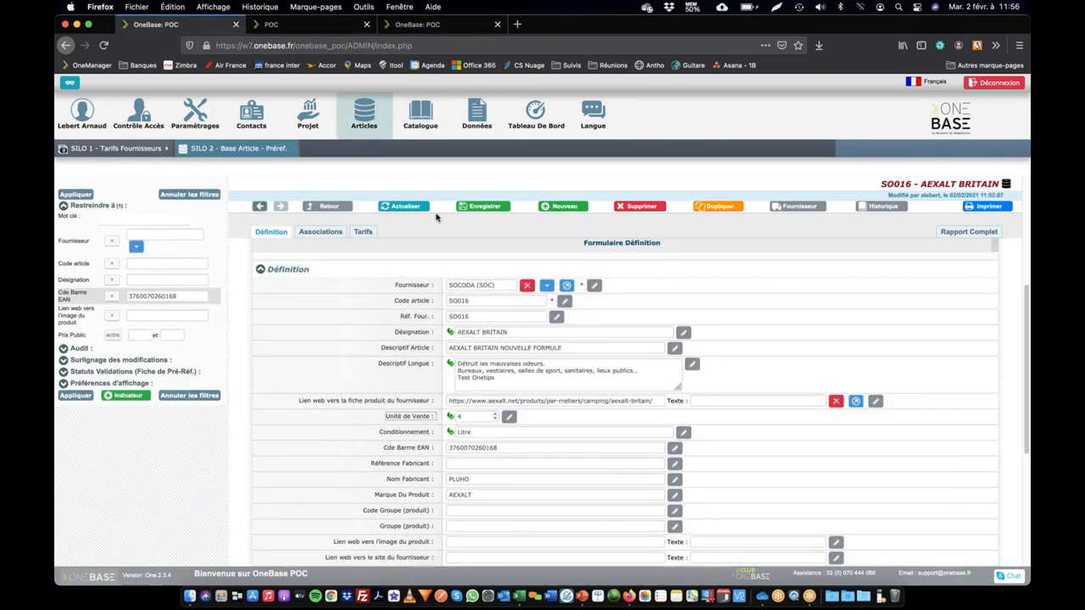
click(411, 25)
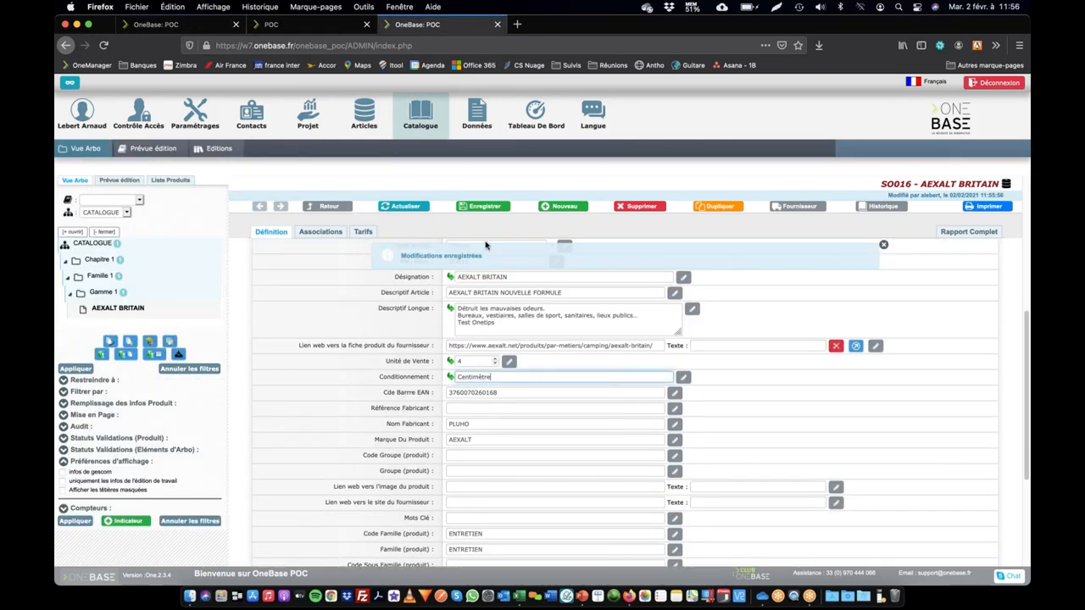
click(118, 310)
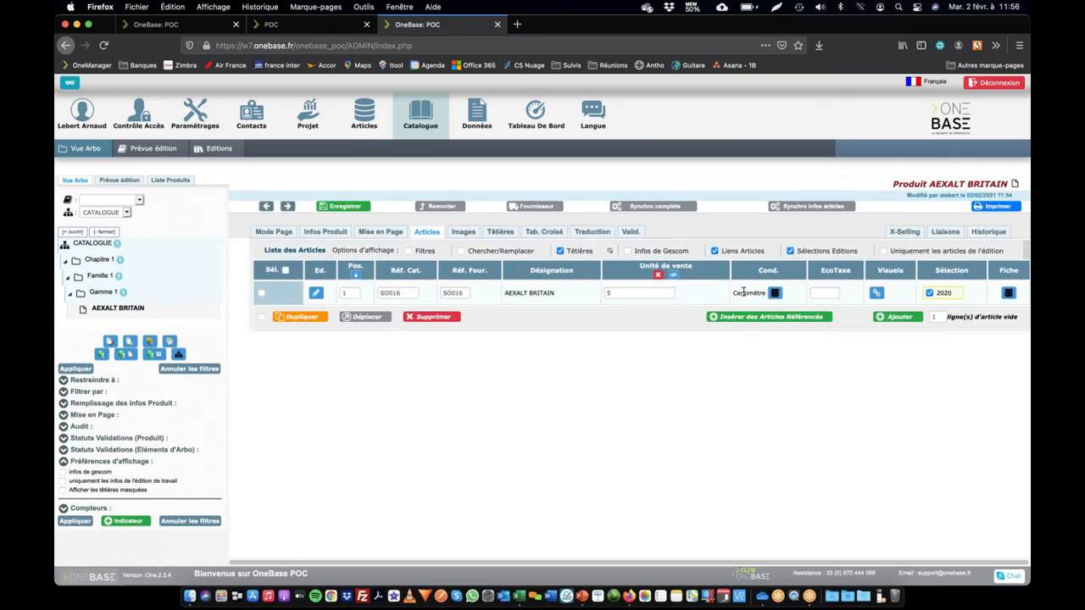
click(685, 293)
scroll(596, 349, down, 10)
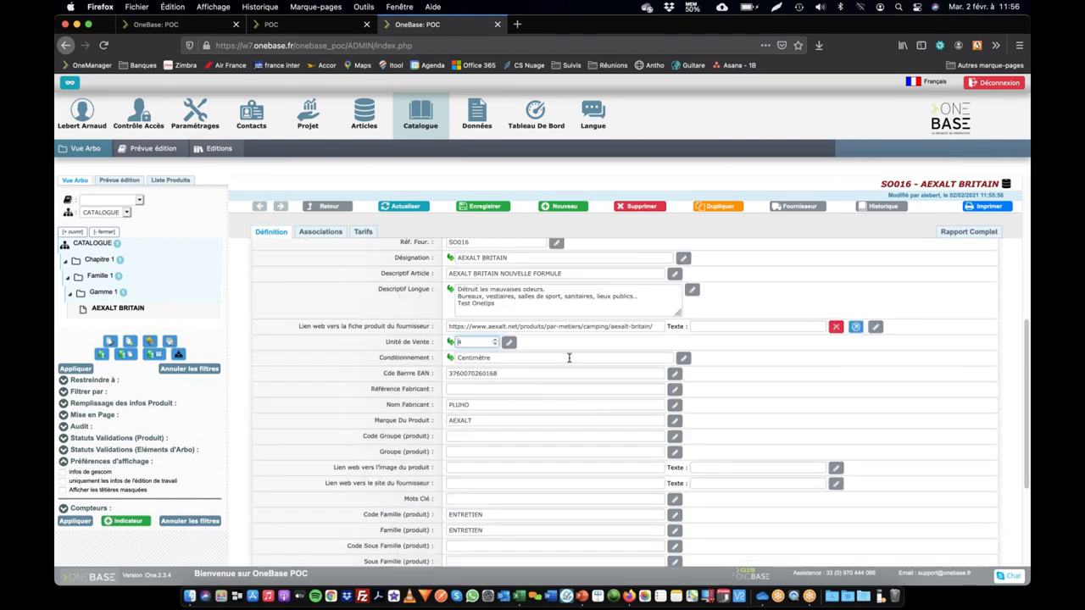
scroll(477, 291, up, 3)
text(4)
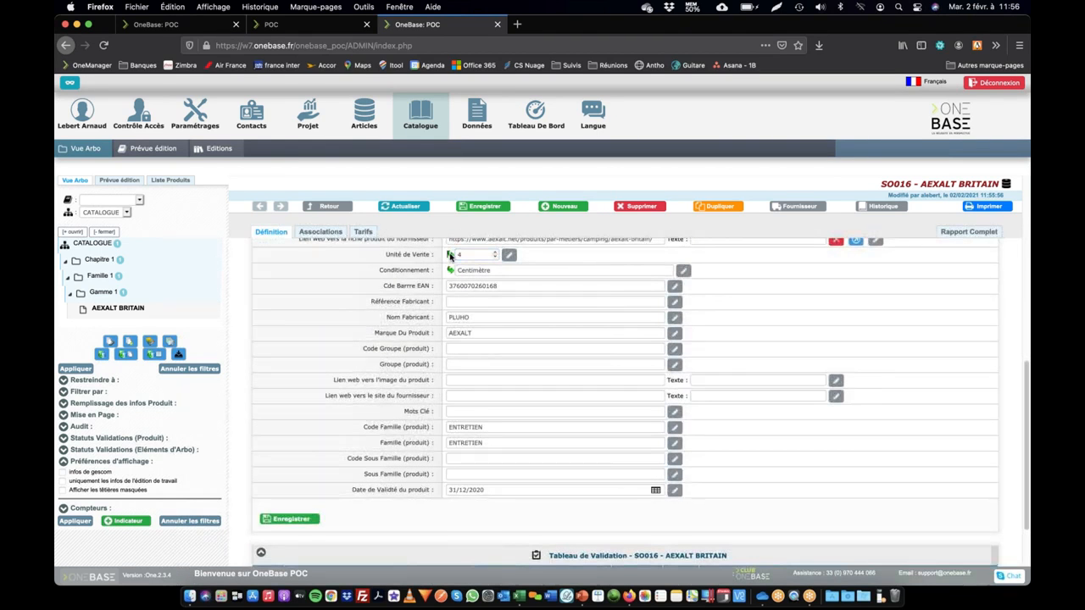
scroll(477, 254, up, 5)
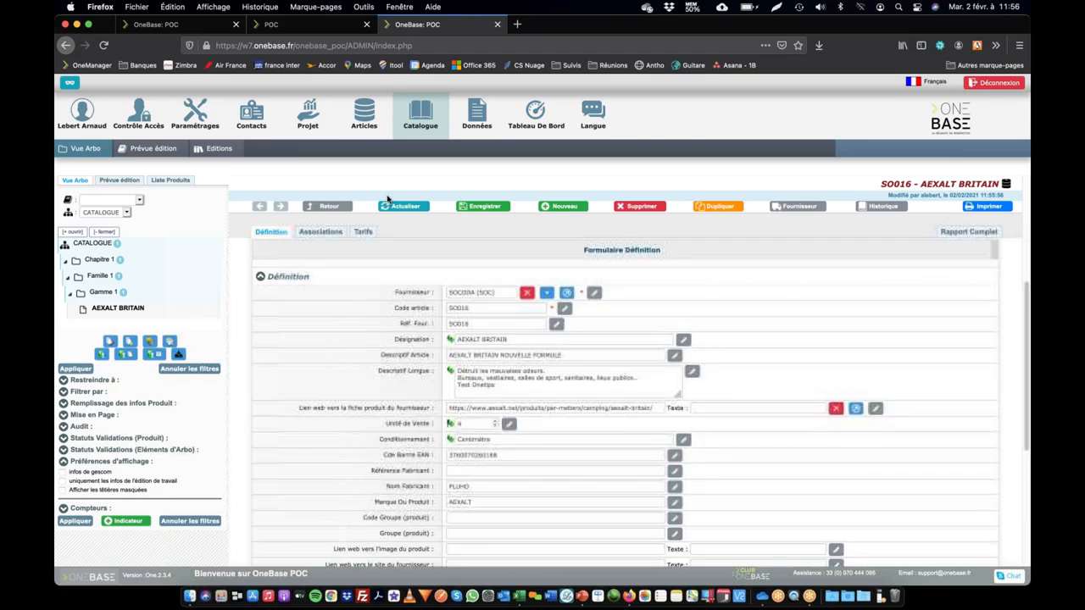
click(182, 26)
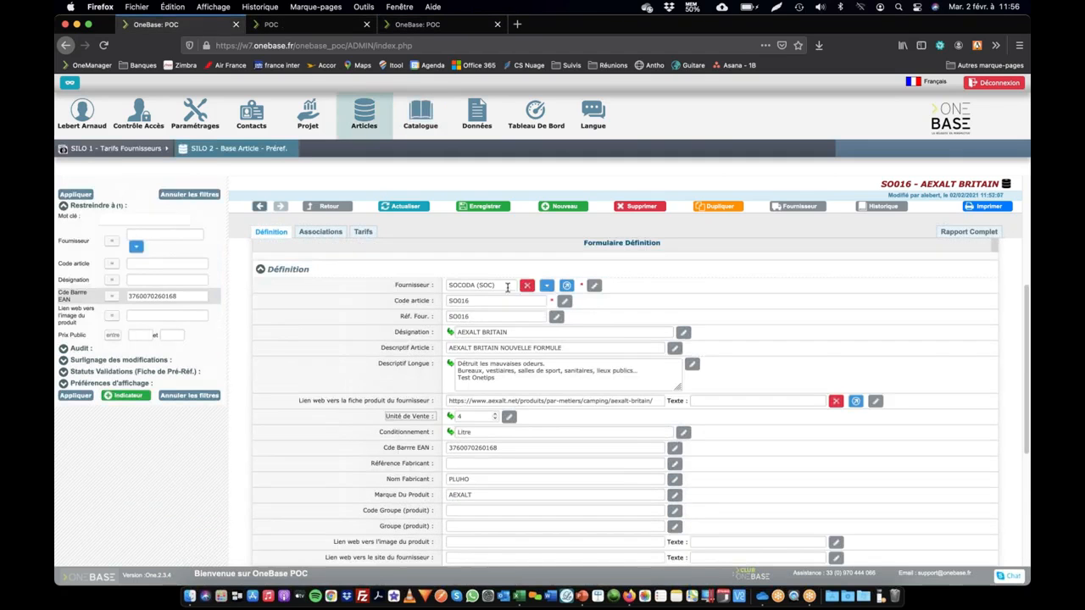
click(418, 26)
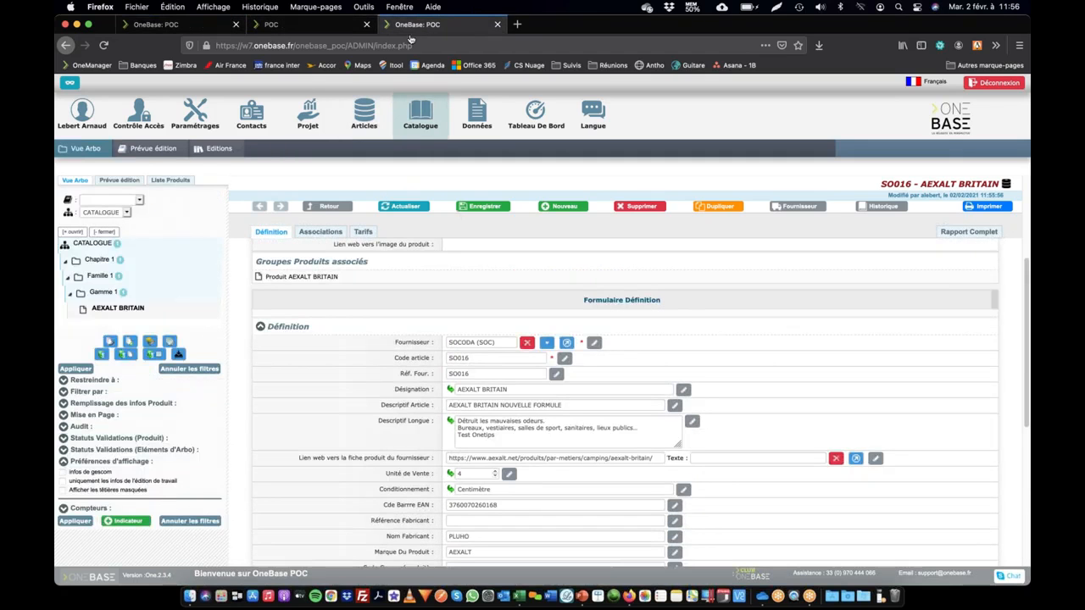
click(137, 311)
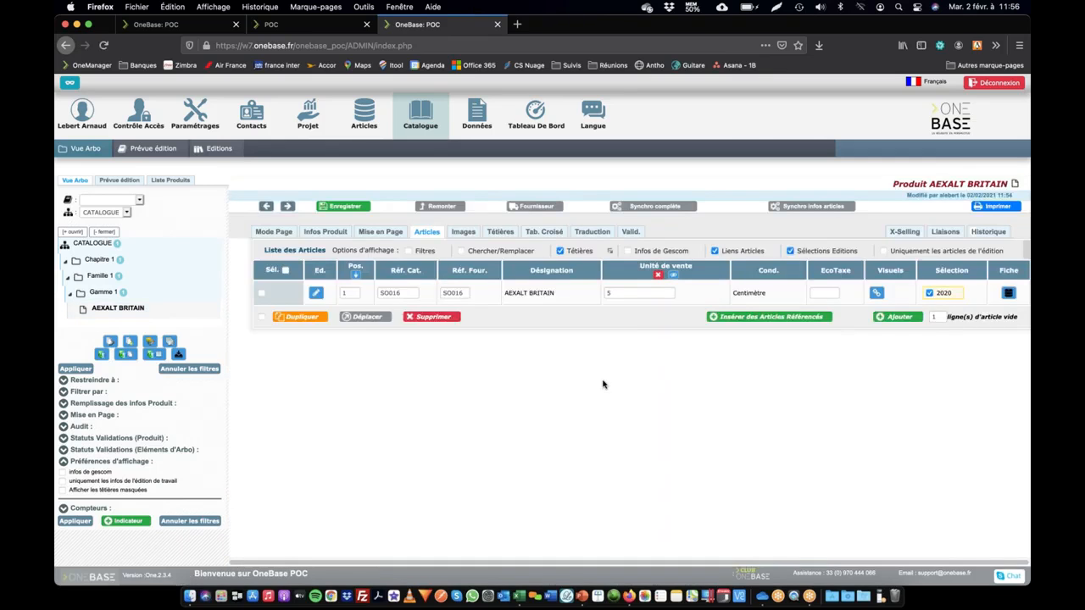
mouse_move(562, 295)
click(274, 232)
click(322, 234)
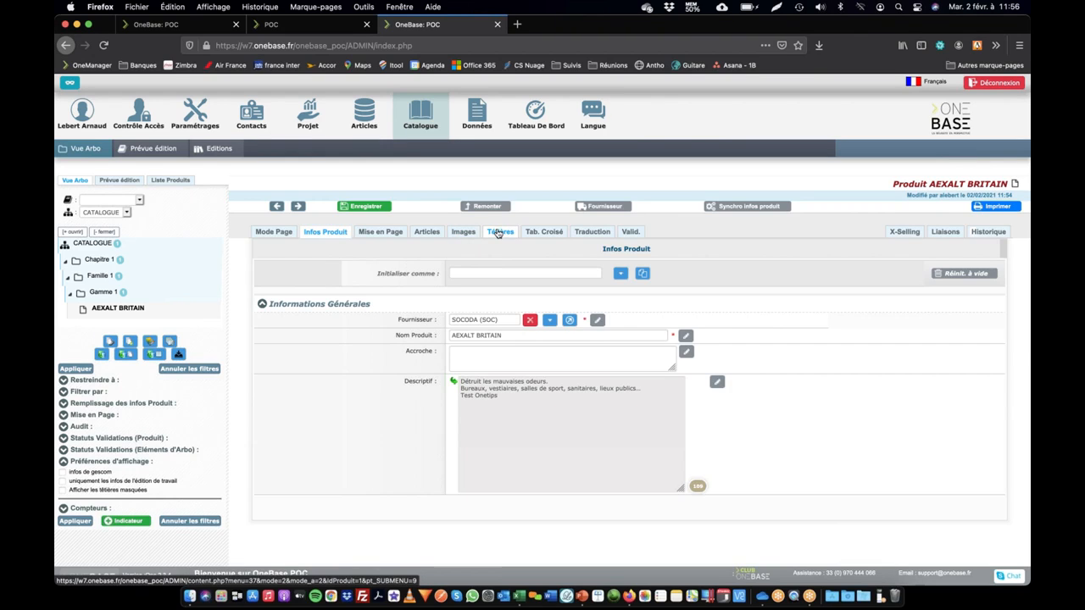
Step: Run Synchro infos articles on product AEXALT BRITAIN, and launch the mass Synchro infos produit for the catalogue's filtered products
click(427, 232)
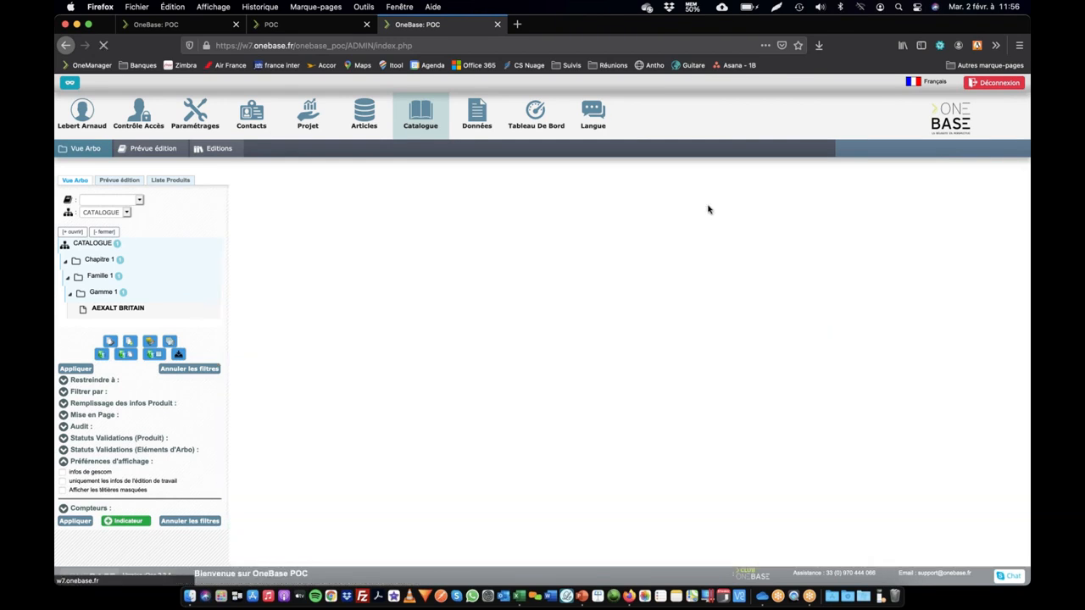
click(816, 210)
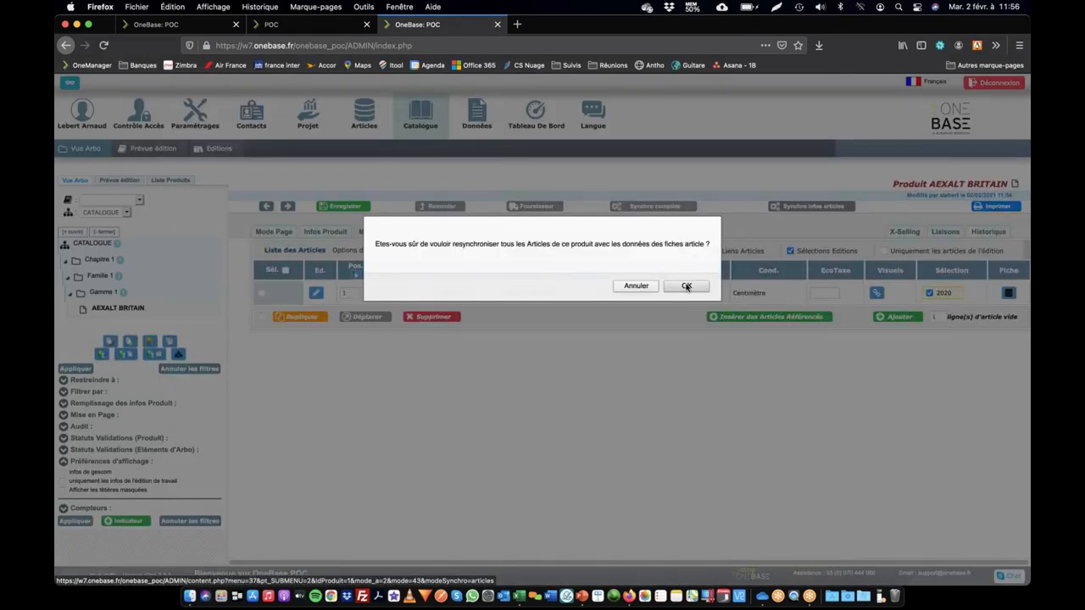
click(689, 286)
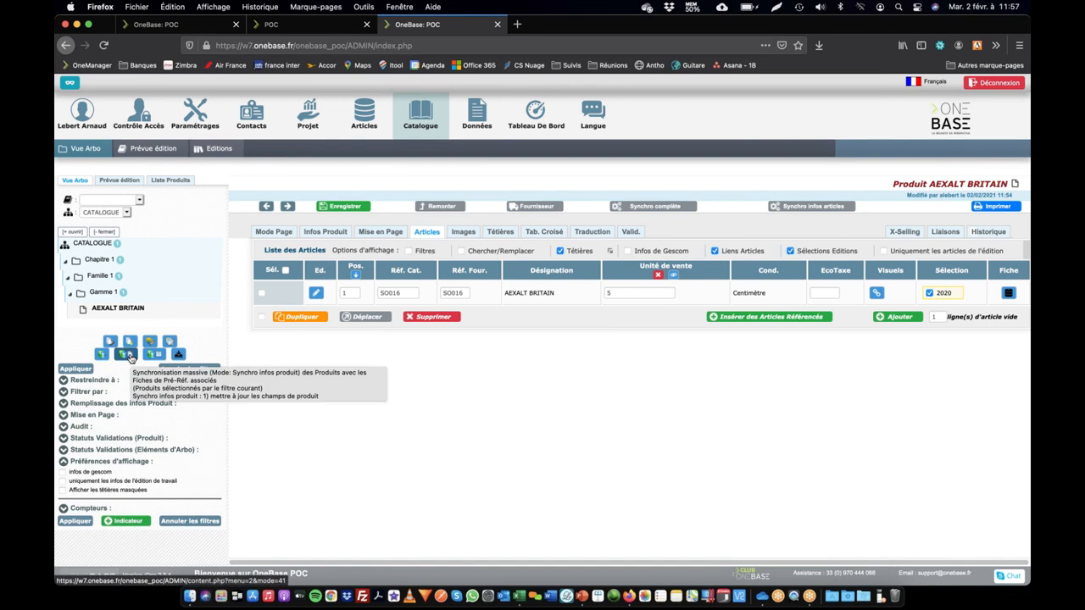
click(128, 355)
click(697, 286)
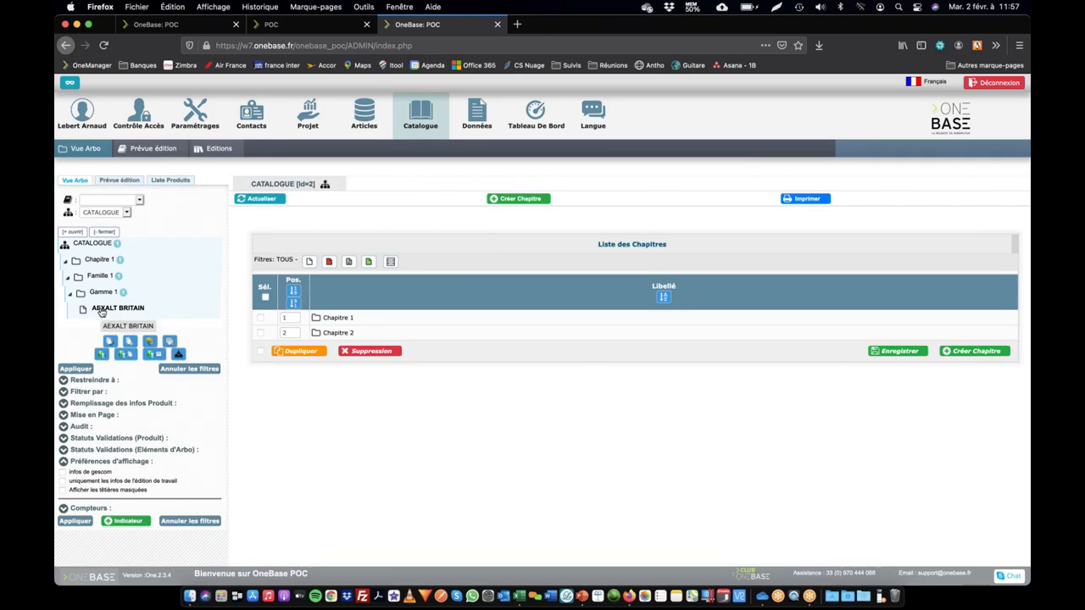
Step: Examine the current Foussier supplier tariff's PREART synchronisation, and article SO016's Associations and Tarifs in the article base
click(362, 117)
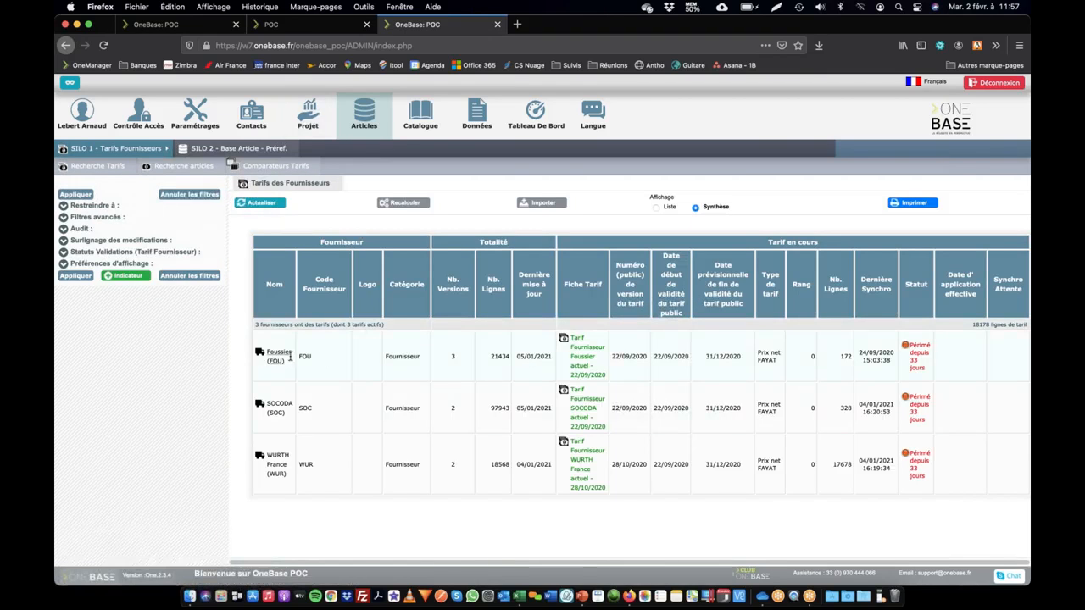
click(583, 363)
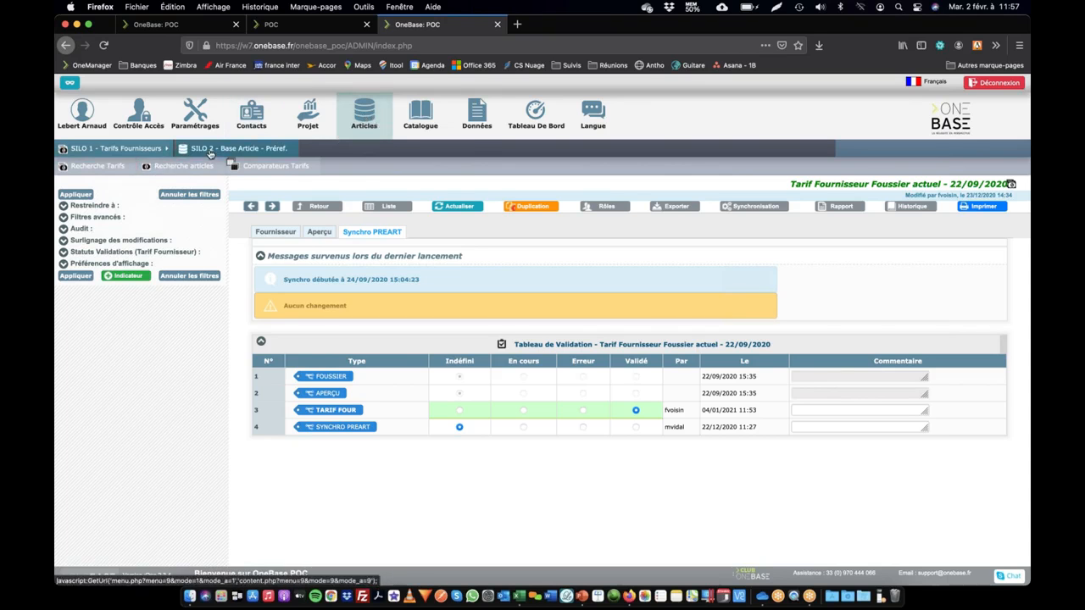
click(181, 166)
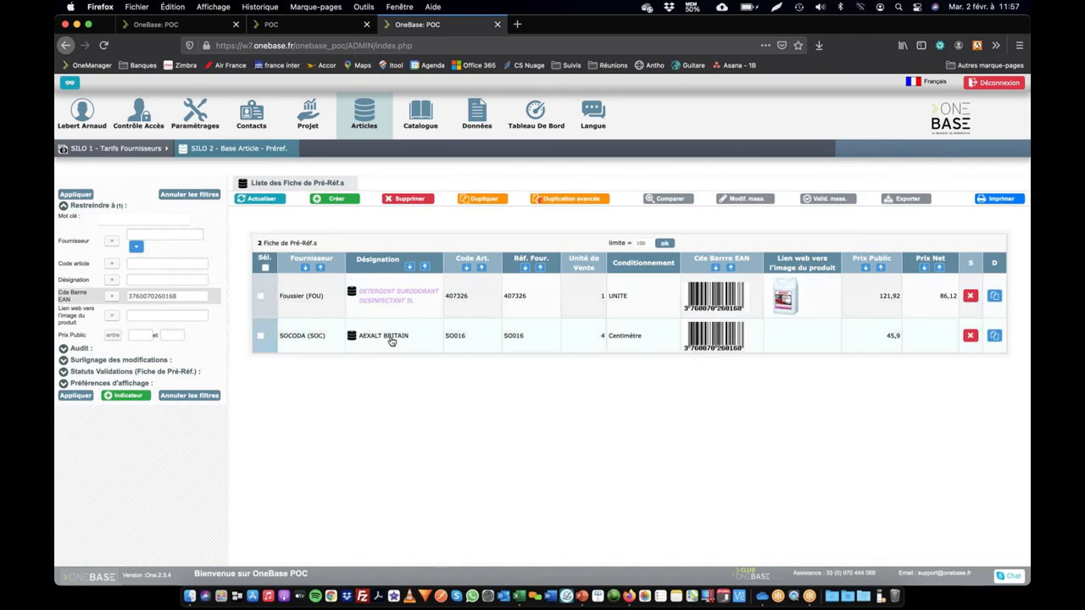
click(392, 337)
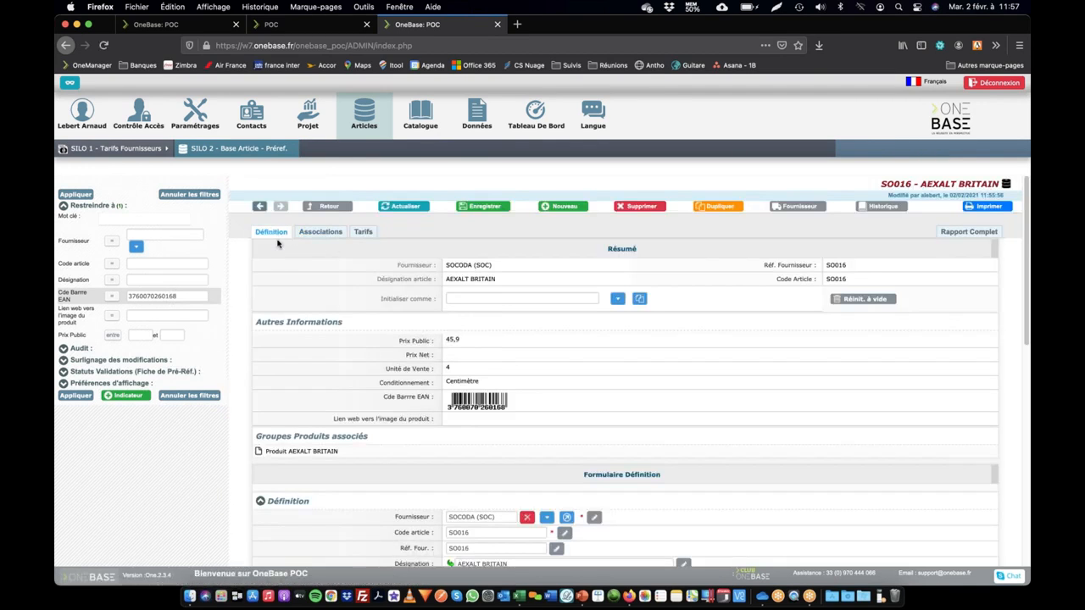
click(322, 234)
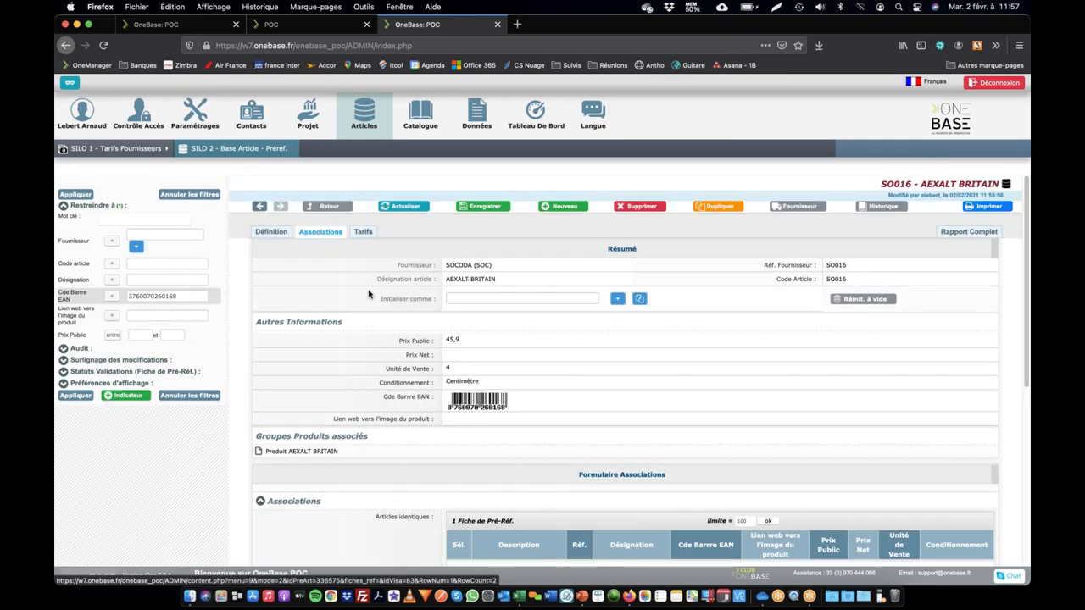
click(326, 234)
click(363, 232)
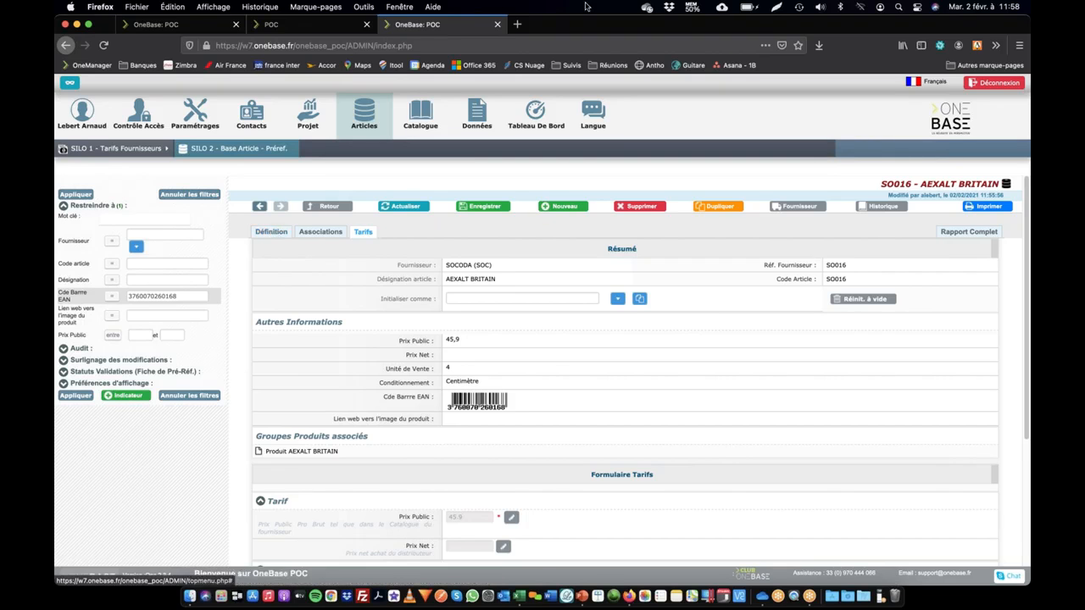
Step: From article SO016's definition form, open the Descriptif Longue field definition and examine its Héritage settings
click(318, 27)
click(195, 24)
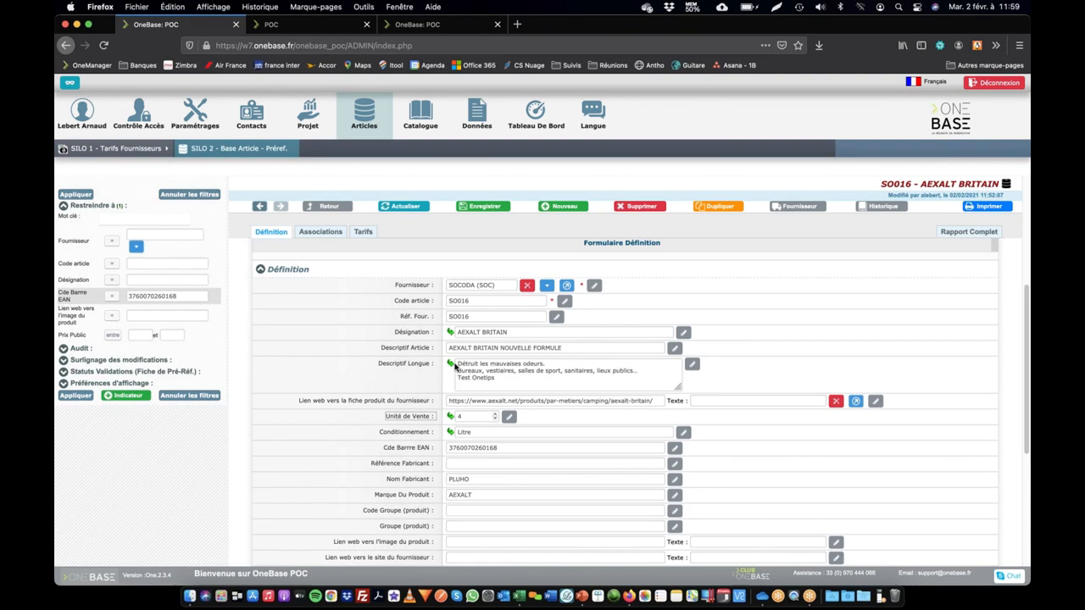
mouse_move(451, 366)
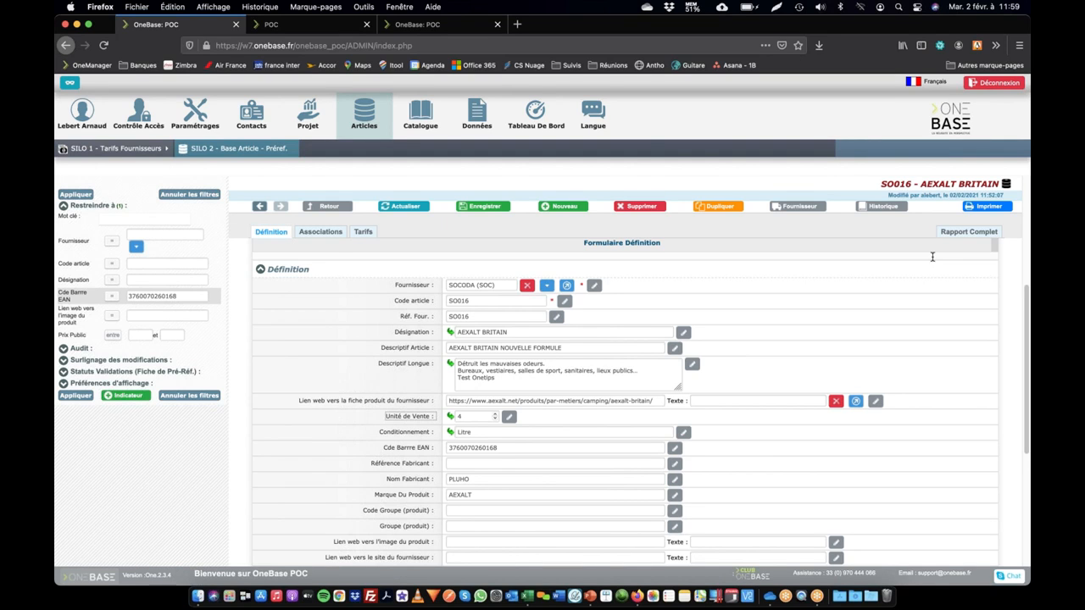
click(408, 417)
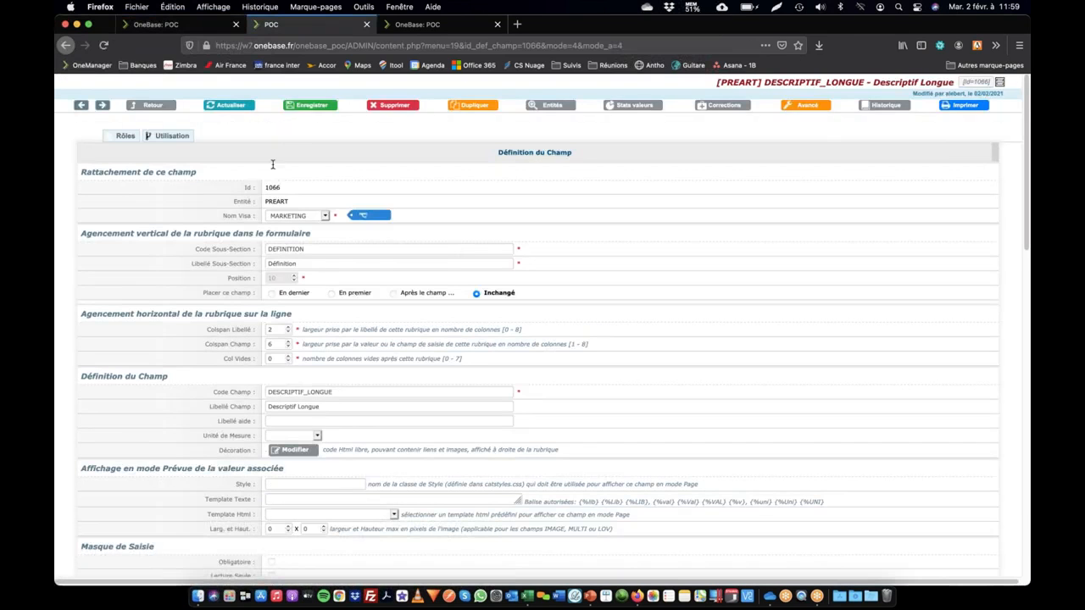
scroll(272, 165, down, 4)
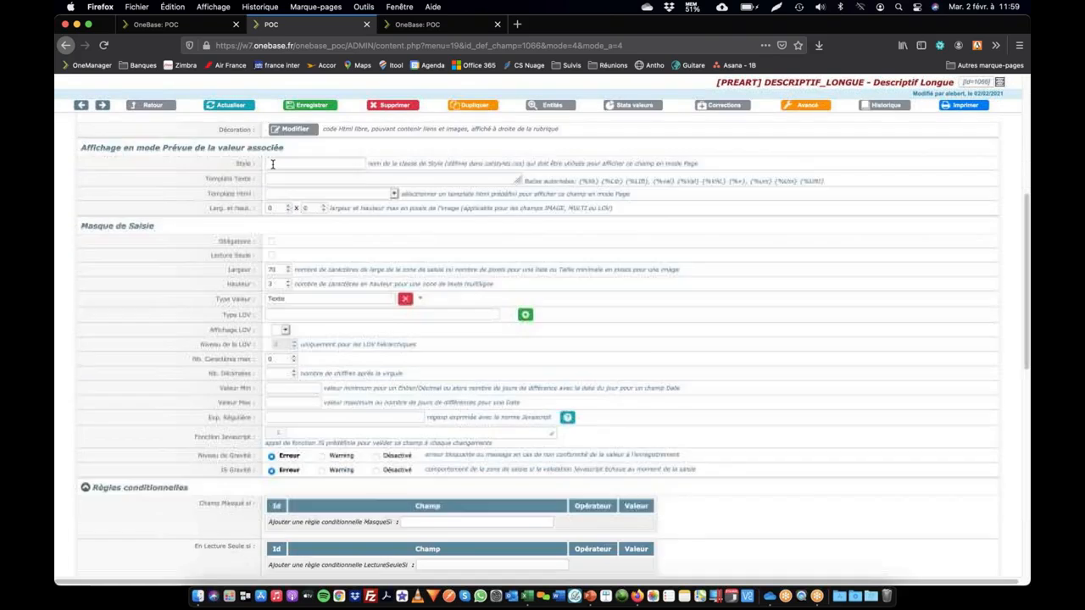
scroll(273, 164, down, 5)
scroll(238, 405, down, 1)
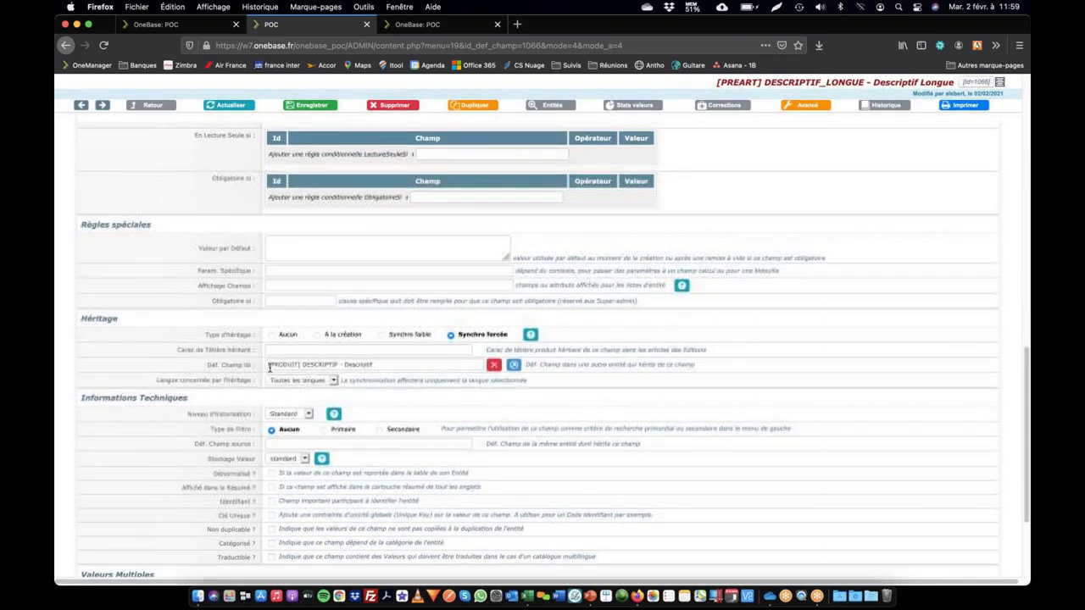
Step: Remove the linked product field from Descriptif Longue's Déf. Champ lié, try a search for PREREF there, and clear the search text
click(409, 365)
text(P)
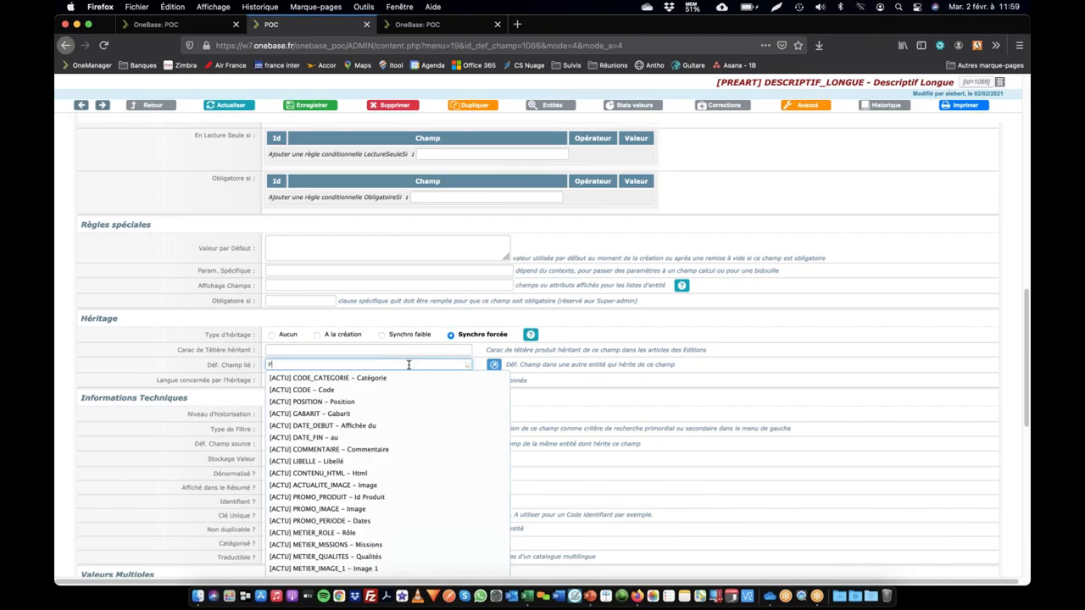
text(REREF)
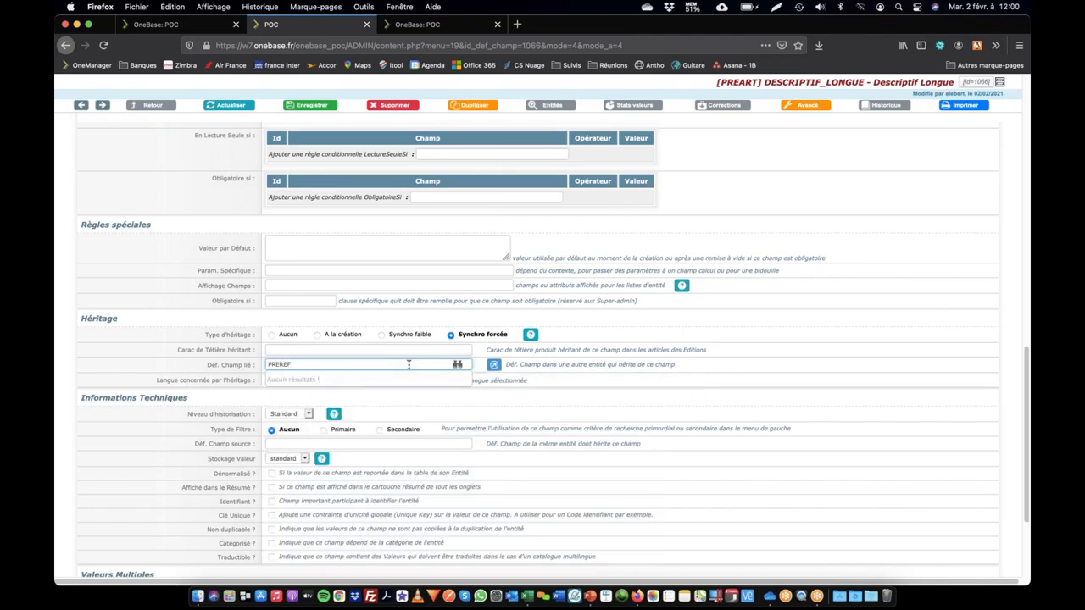
drag(341, 364, 231, 363)
key(BackSpace)
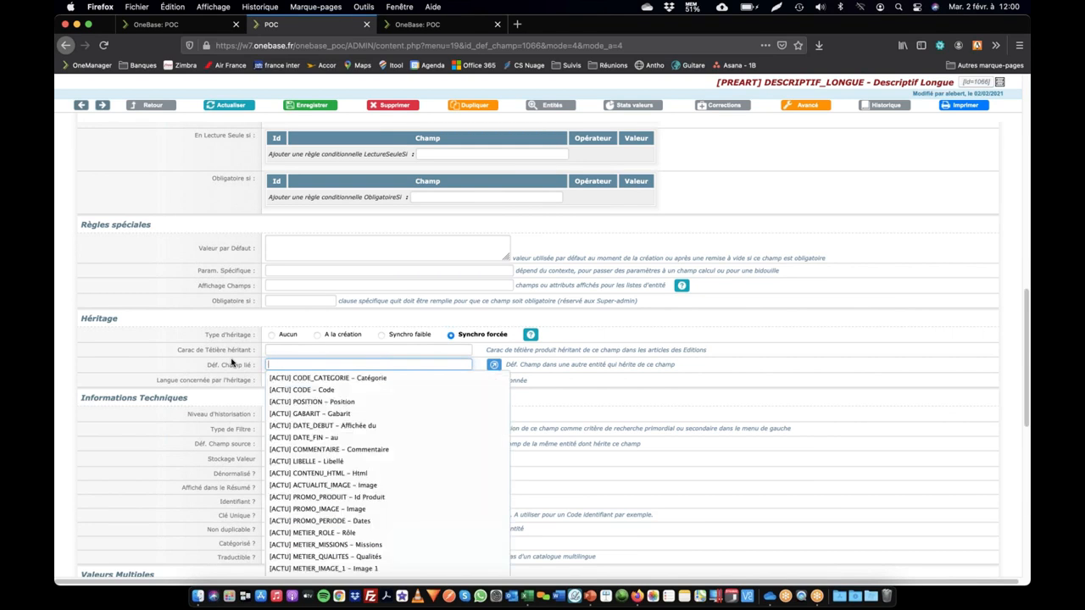